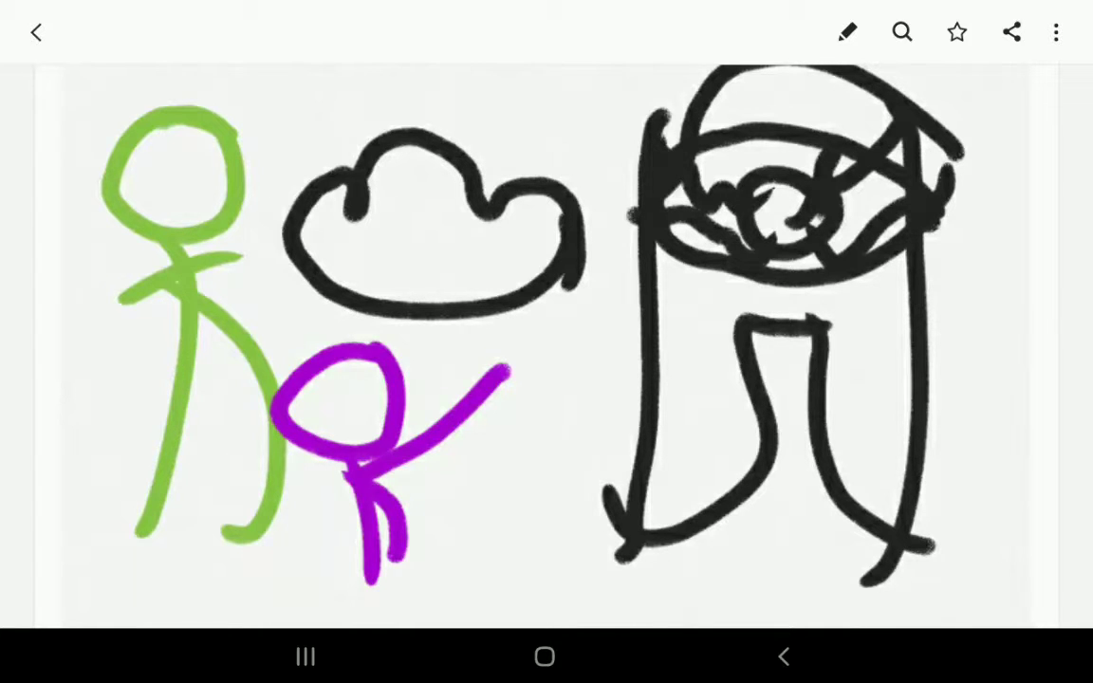
scroll(546, 341, down, 5)
scroll(546, 342, up, 3)
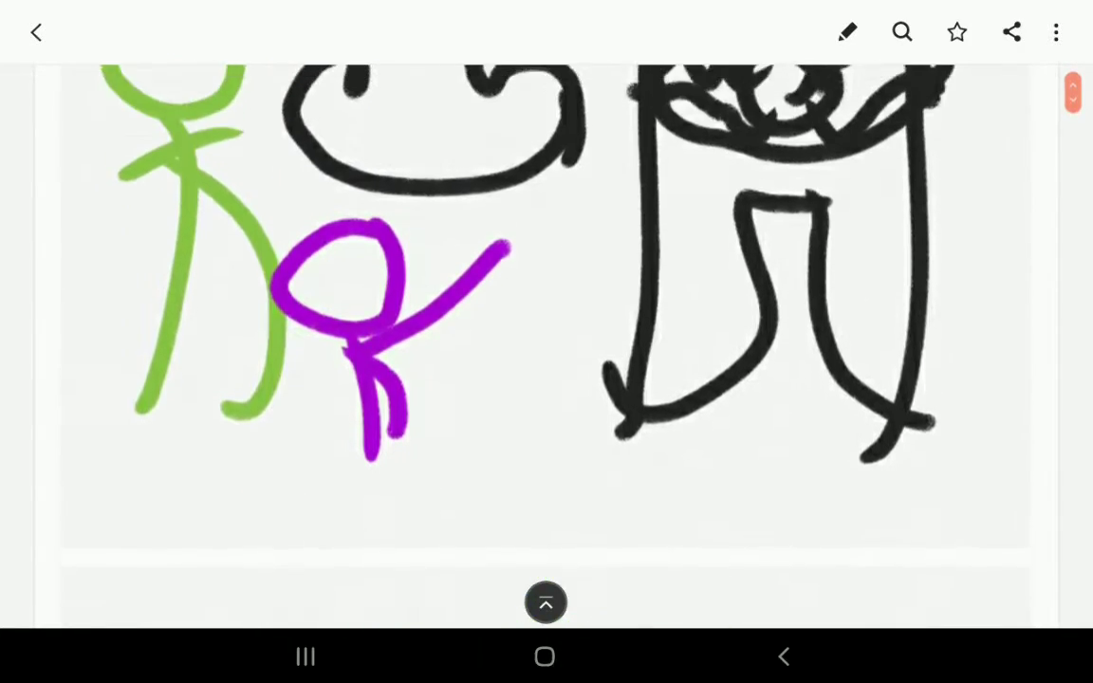
scroll(547, 341, up, 3)
scroll(547, 342, down, 2)
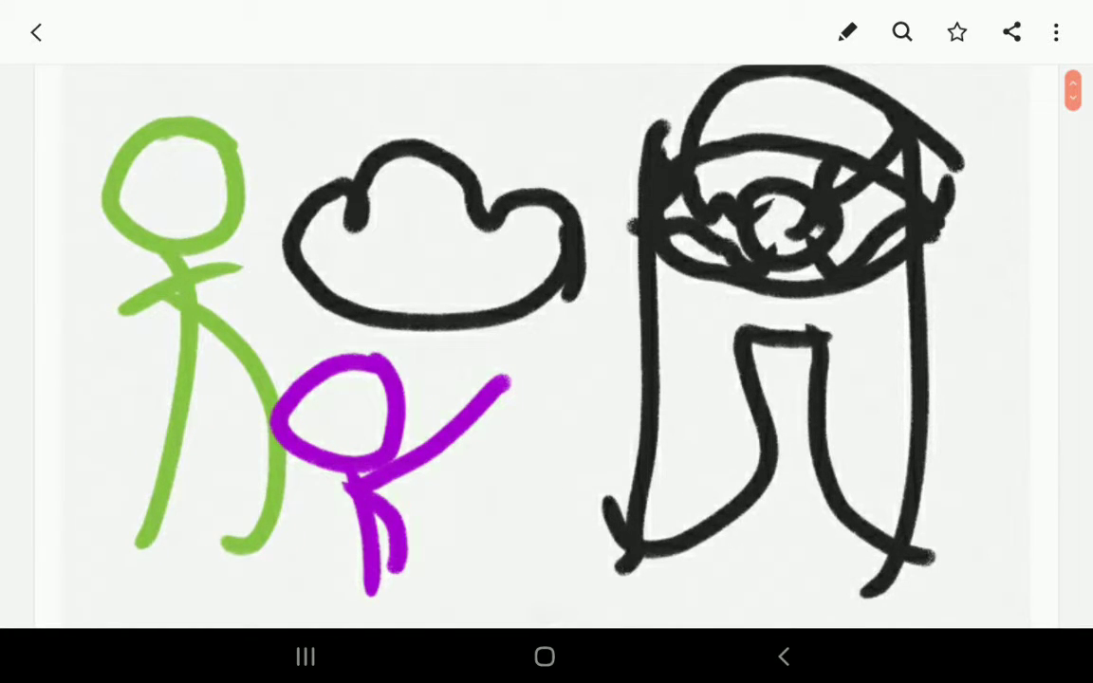
scroll(547, 342, down, 5)
scroll(547, 341, down, 3)
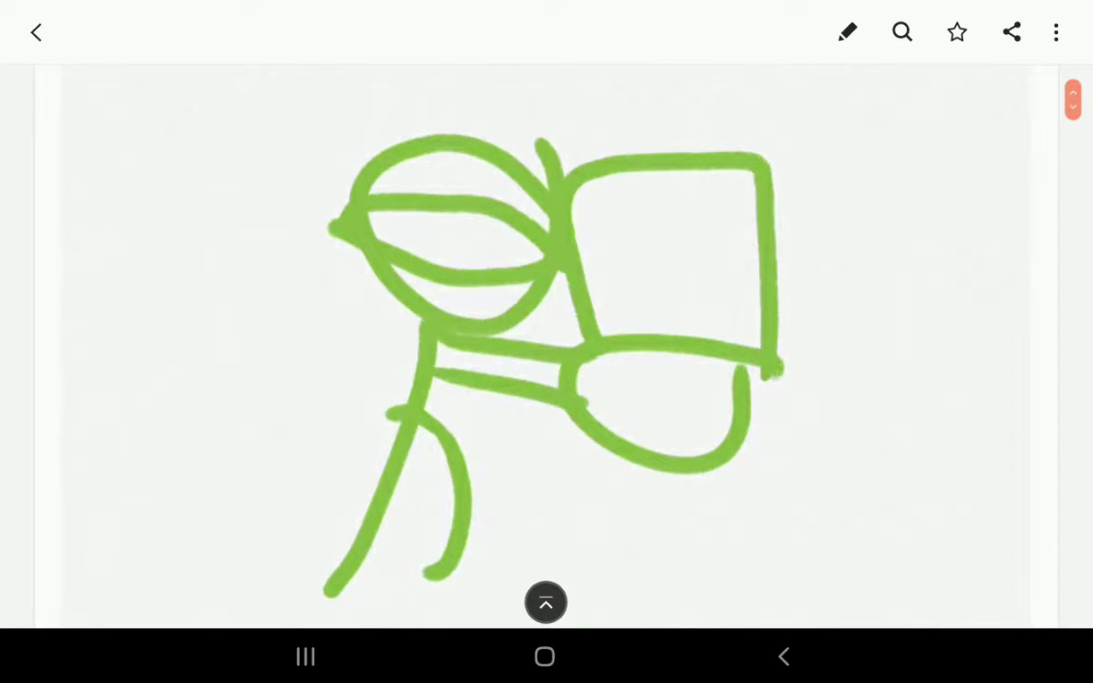
scroll(547, 342, down, 5)
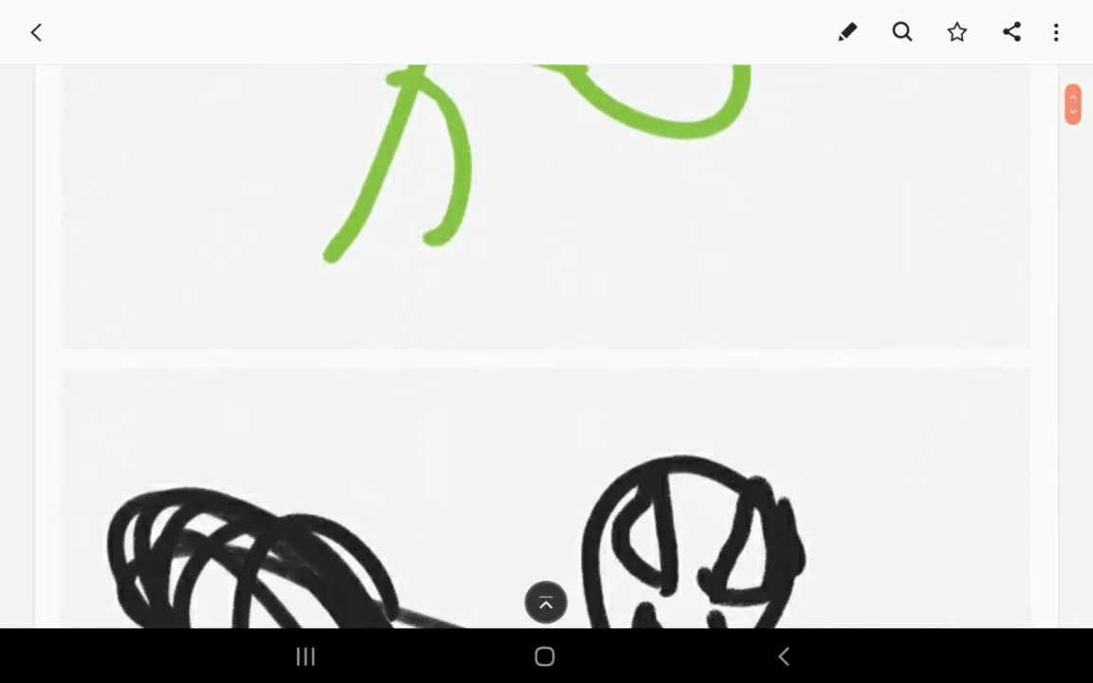
scroll(546, 342, down, 4)
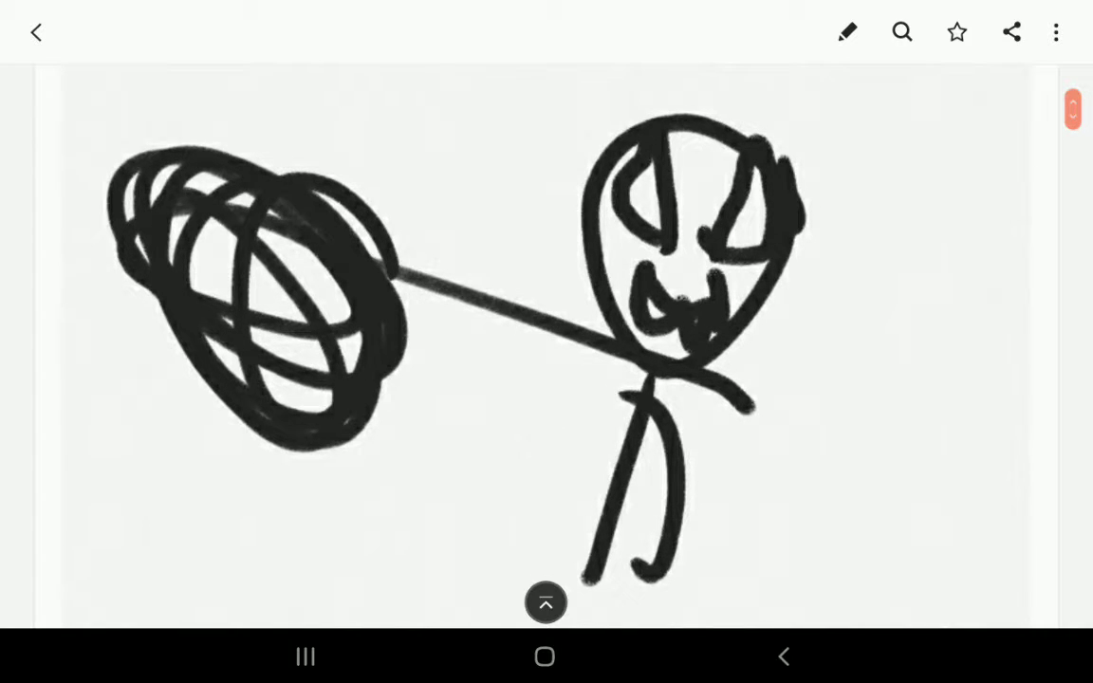
scroll(546, 341, down, 2)
scroll(547, 342, down, 6)
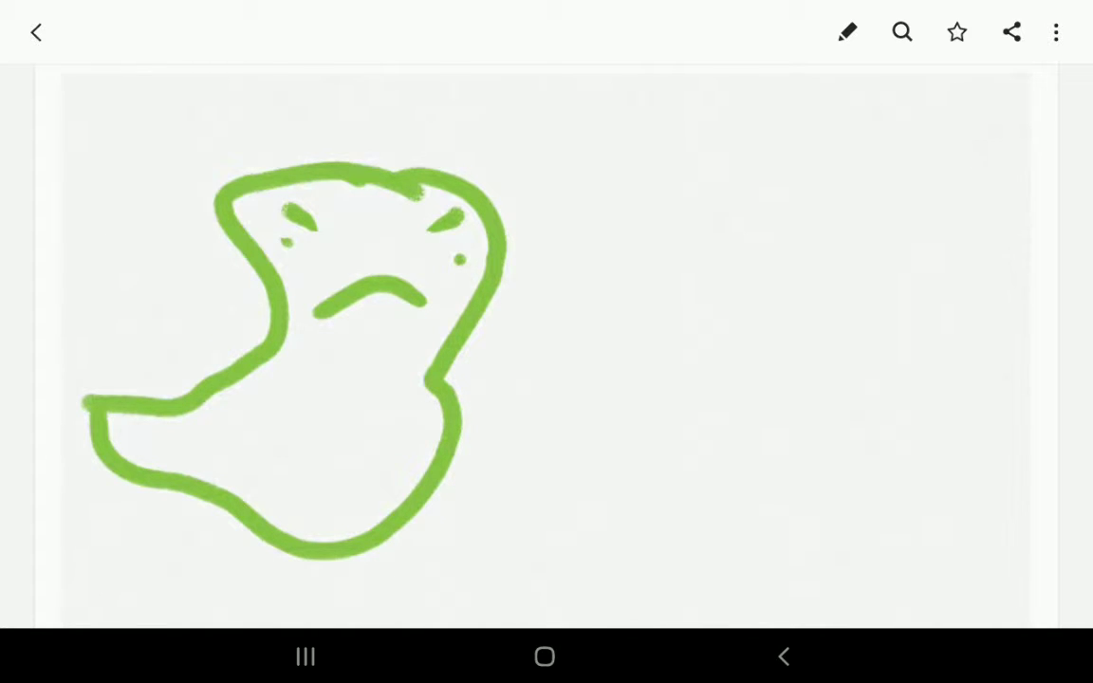
scroll(546, 342, down, 5)
Open the green creature page for editing, then exit back to reading mode without drawing
click(848, 32)
click(284, 237)
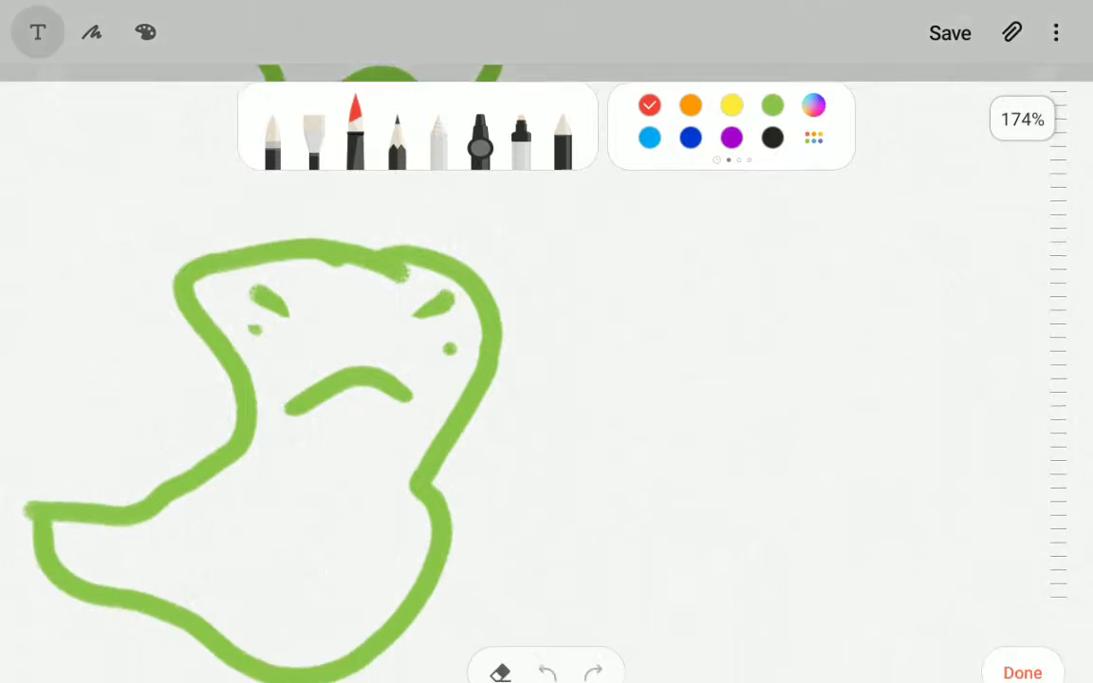
click(1022, 673)
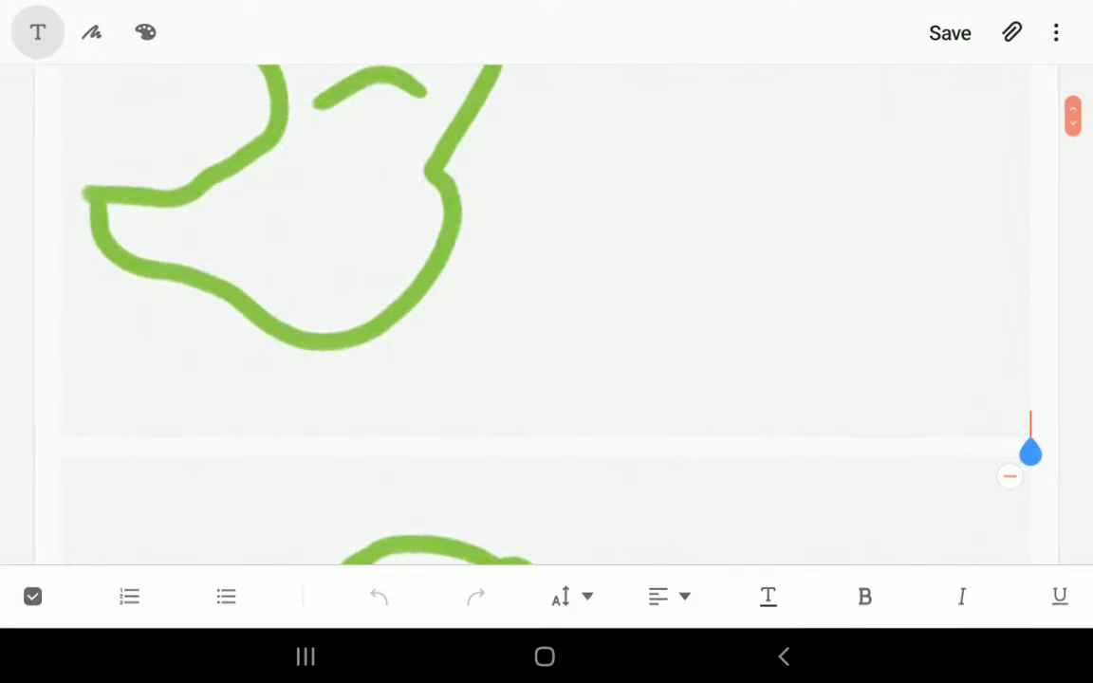
click(950, 32)
scroll(547, 341, up, 3)
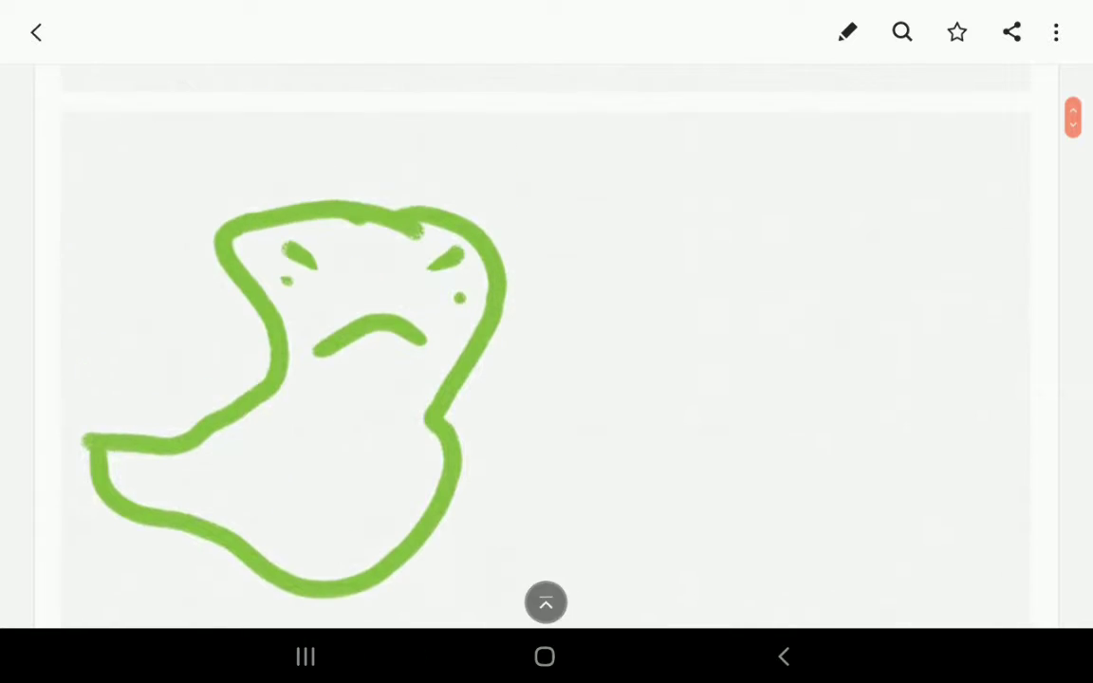
scroll(547, 342, down, 5)
scroll(546, 342, up, 2)
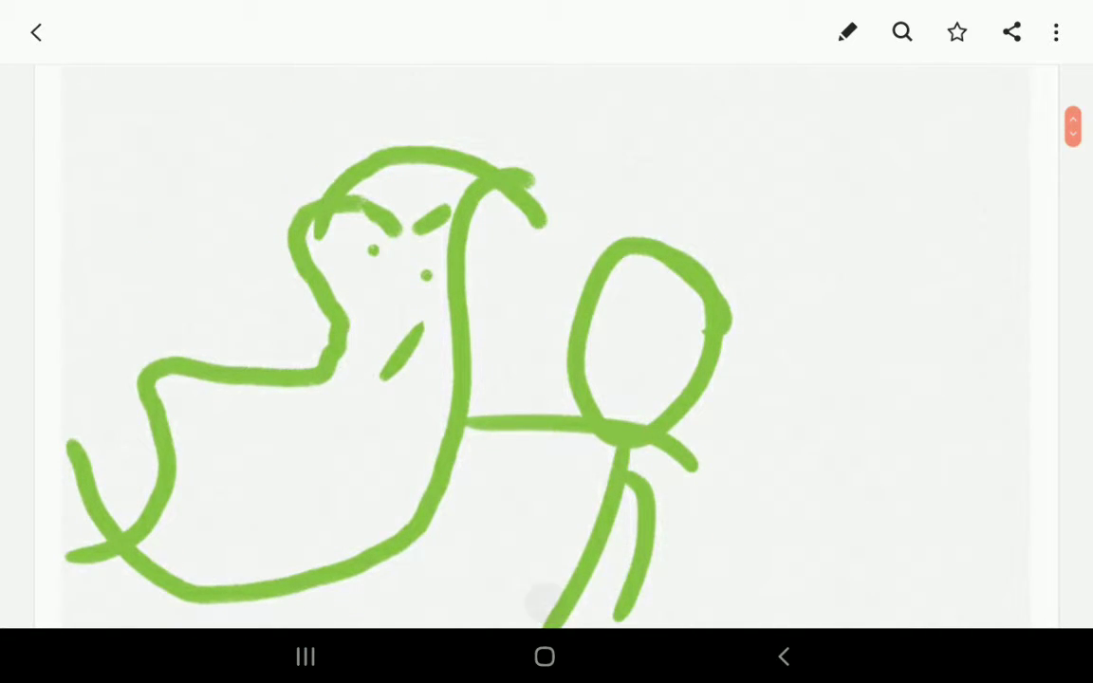
scroll(546, 341, down, 5)
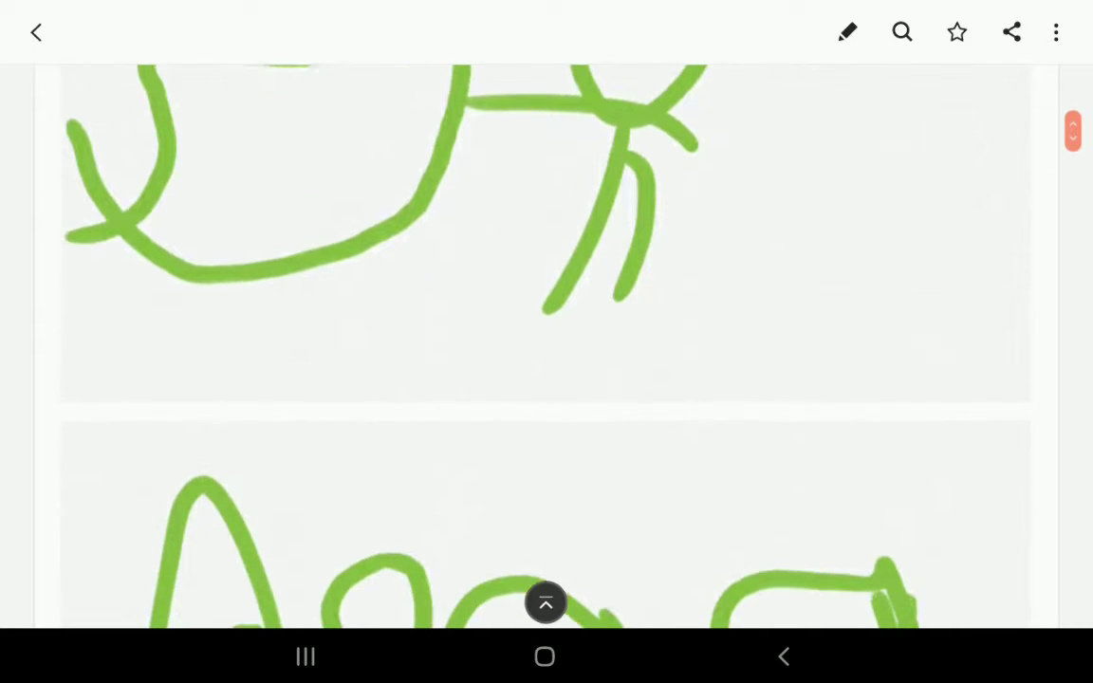
scroll(547, 342, down, 3)
scroll(546, 341, down, 3)
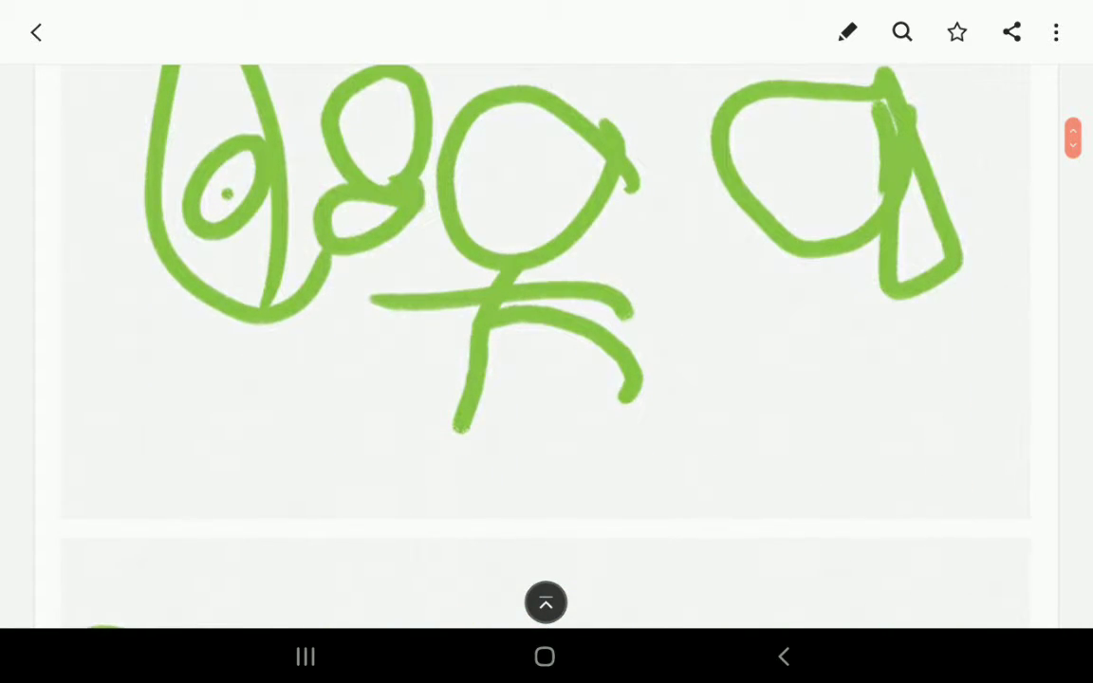
scroll(546, 341, up, 3)
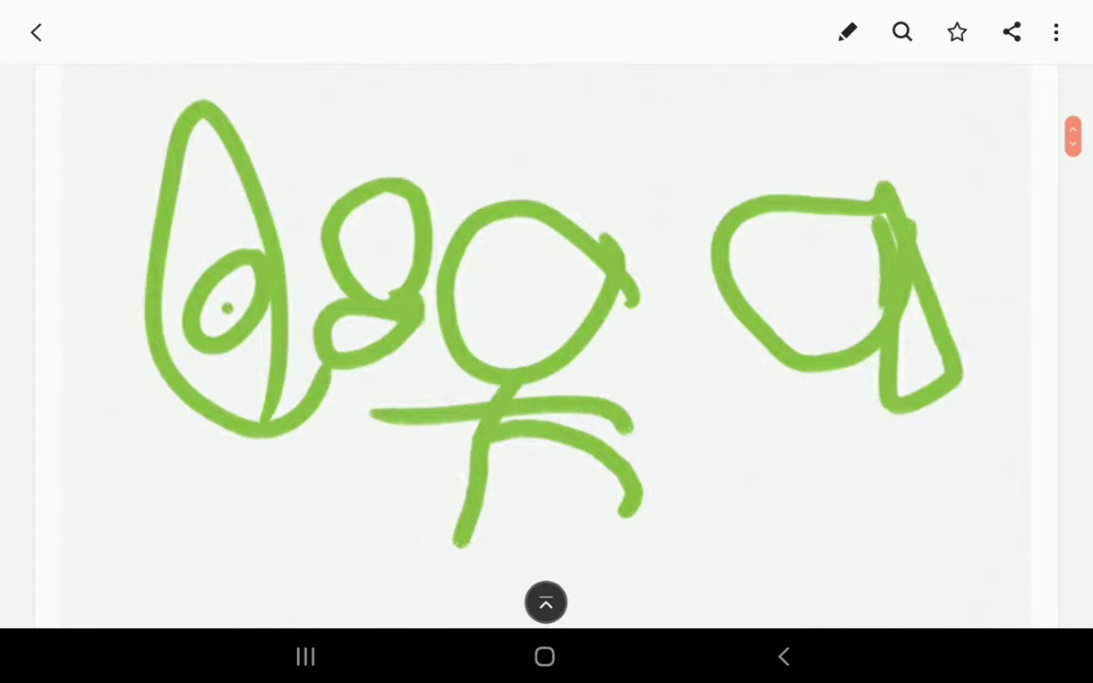
scroll(547, 342, down, 5)
scroll(547, 341, down, 3)
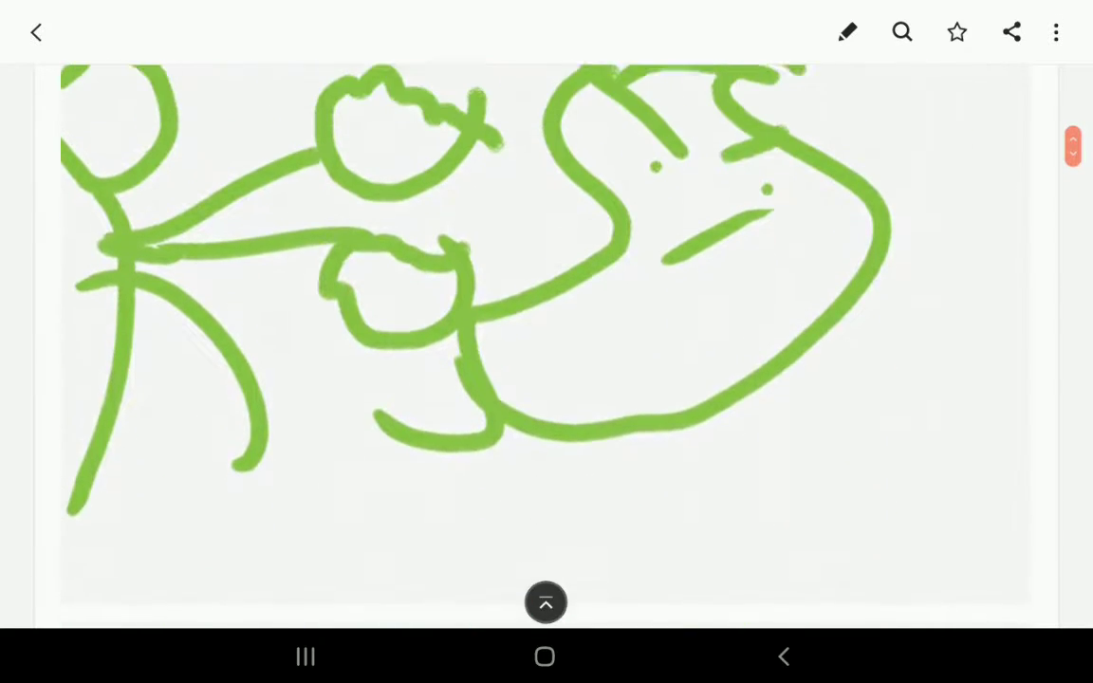
scroll(546, 341, up, 1)
scroll(547, 341, down, 5)
scroll(546, 341, down, 1)
scroll(546, 341, down, 5)
scroll(546, 342, down, 3)
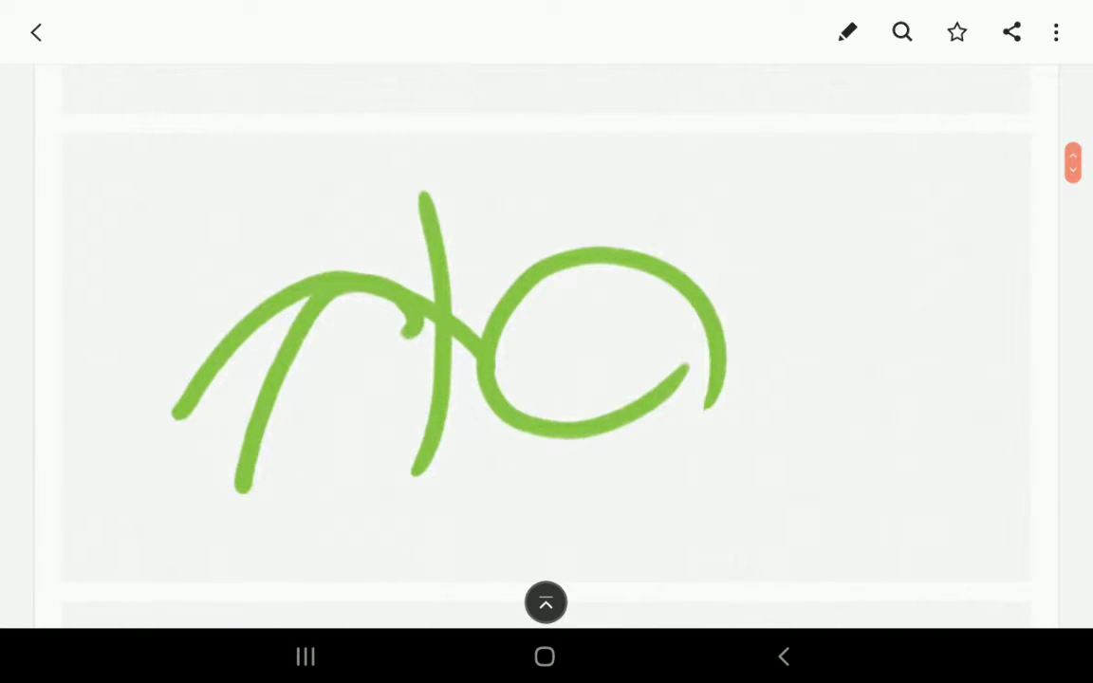
scroll(546, 341, down, 5)
scroll(547, 341, down, 3)
scroll(547, 342, up, 1)
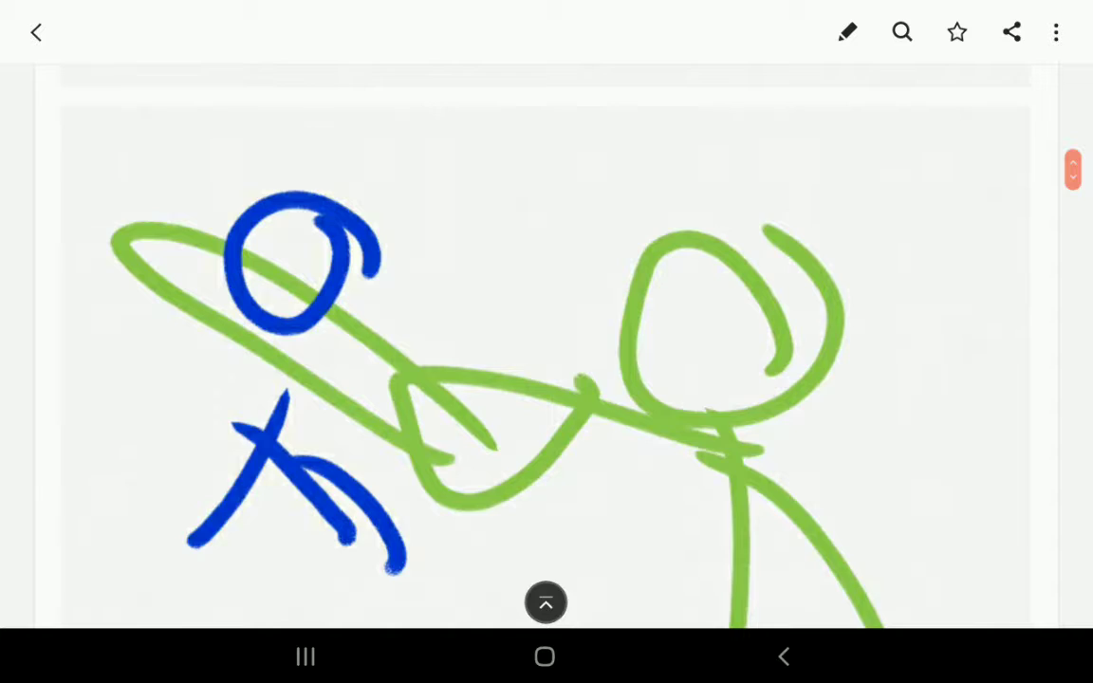
scroll(546, 341, up, 4)
scroll(546, 341, up, 3)
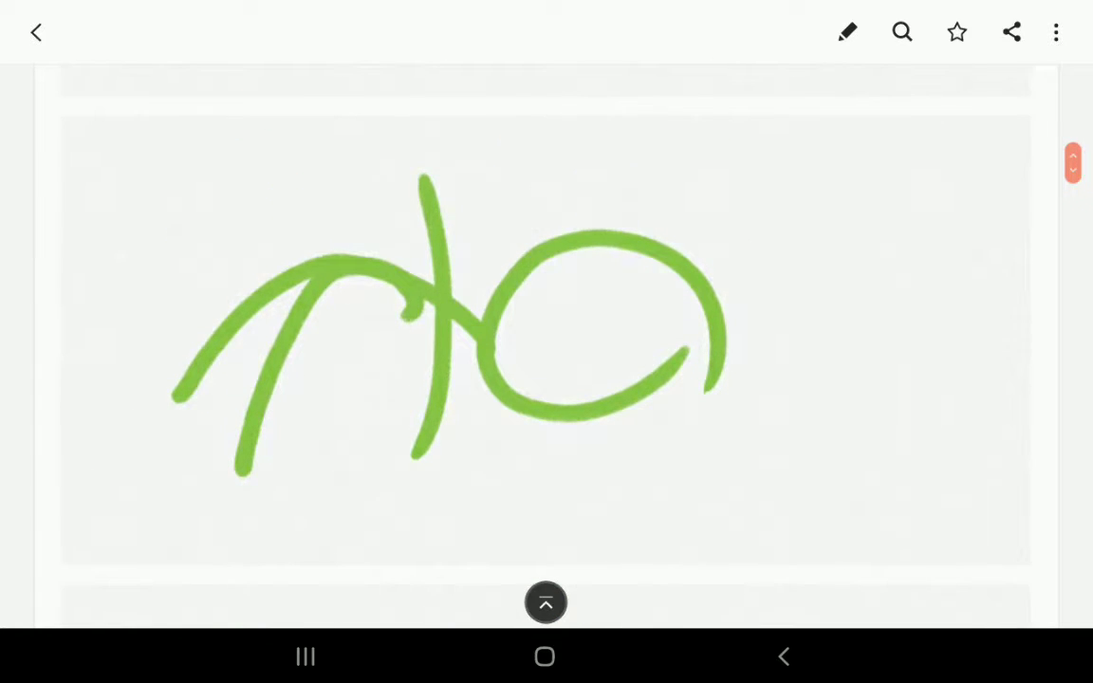
scroll(547, 341, down, 4)
scroll(546, 341, down, 4)
scroll(546, 341, up, 1)
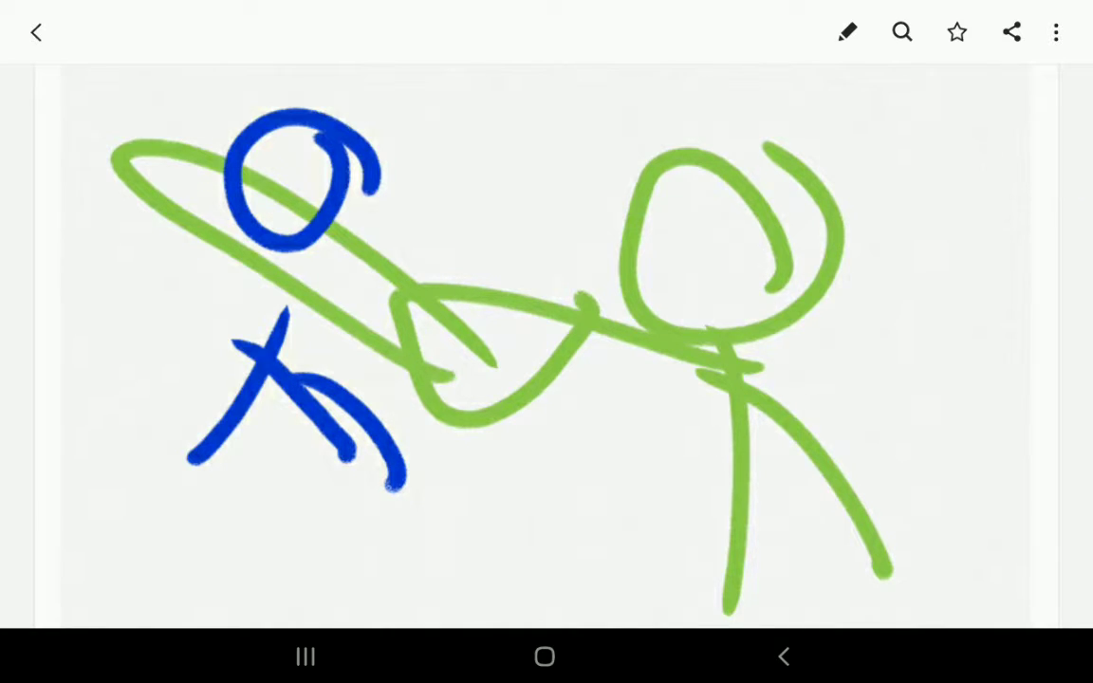
scroll(546, 342, down, 5)
scroll(546, 342, down, 3)
scroll(546, 342, down, 3)
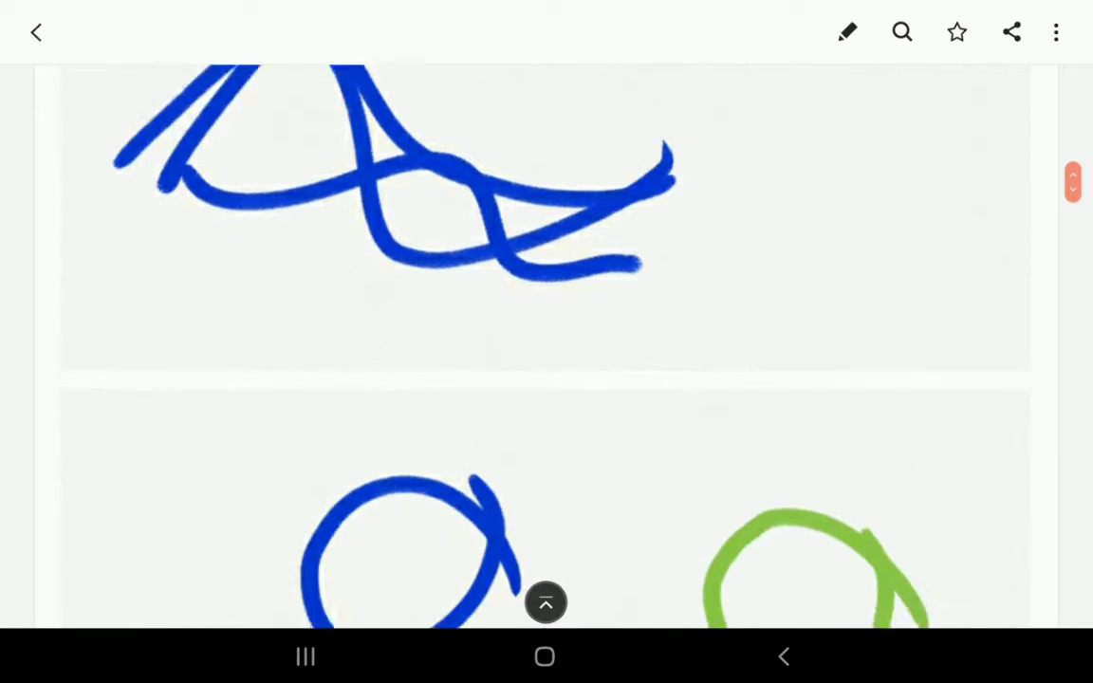
scroll(547, 341, down, 4)
scroll(547, 341, up, 3)
scroll(547, 342, up, 5)
scroll(546, 341, up, 2)
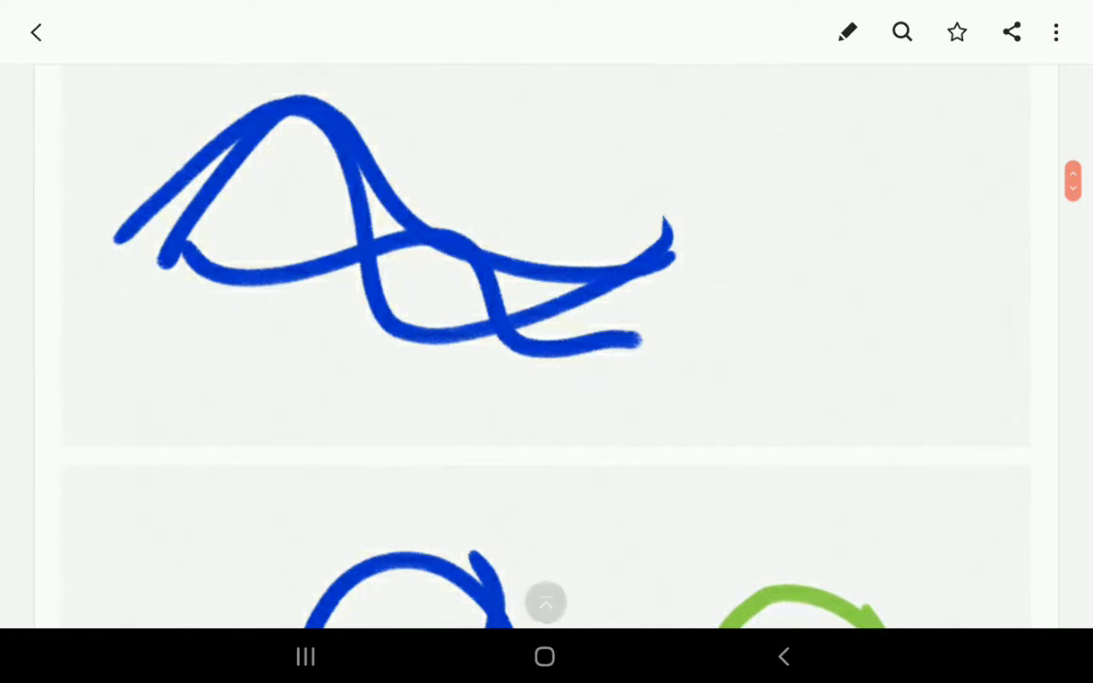
scroll(546, 342, down, 5)
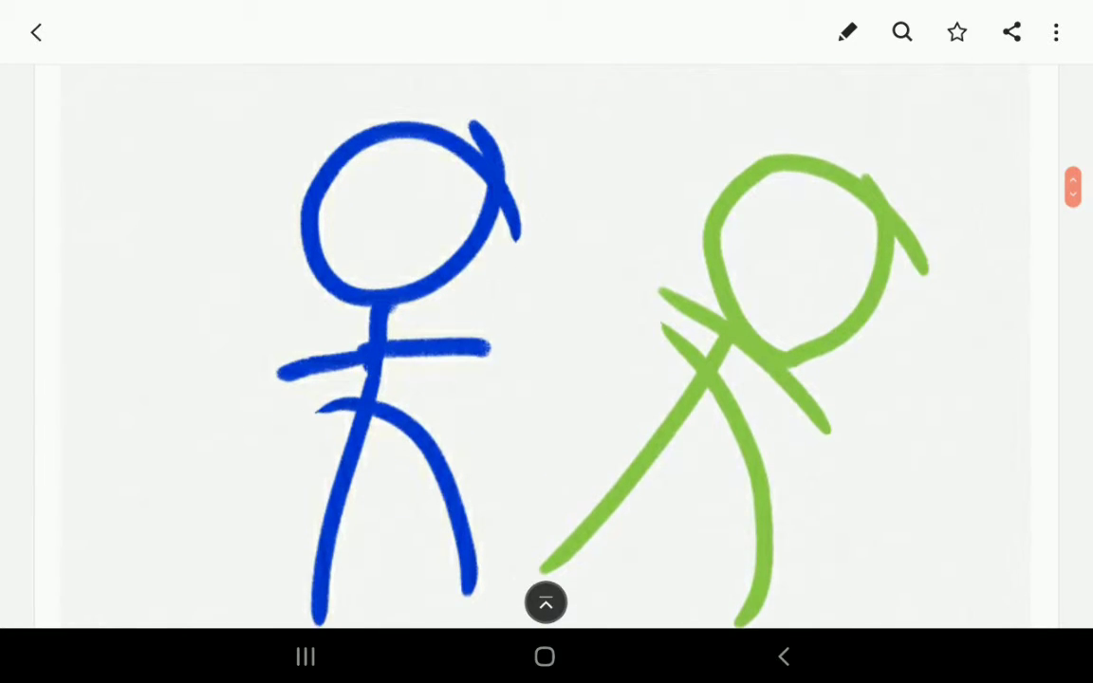
scroll(546, 342, down, 4)
scroll(547, 341, down, 5)
scroll(546, 342, down, 2)
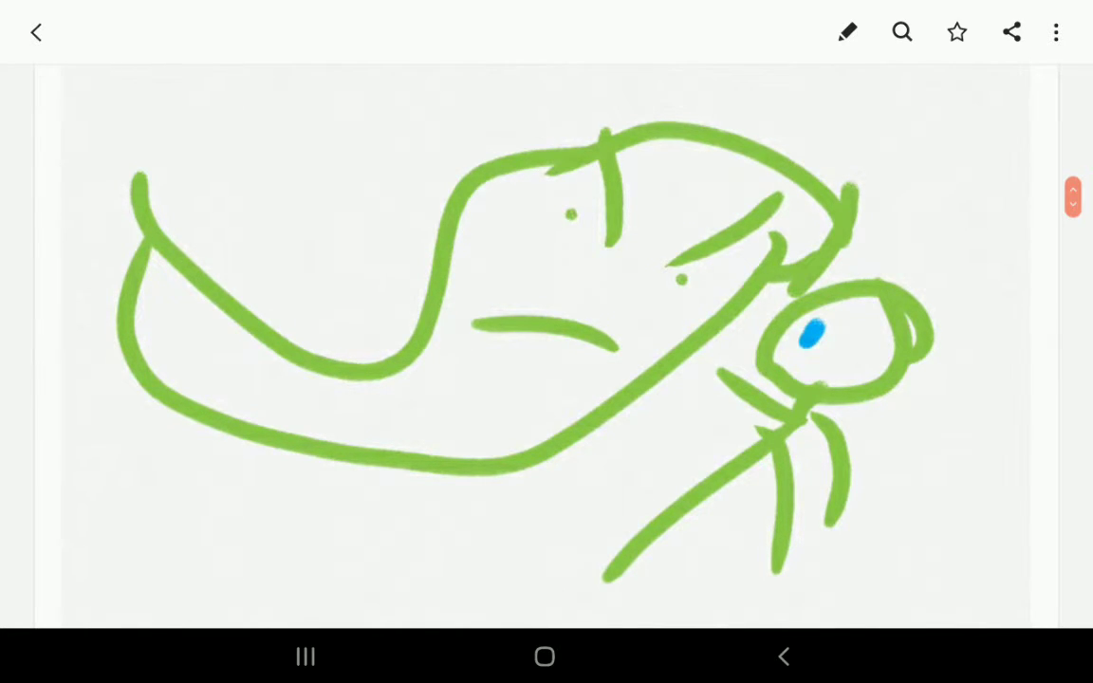
scroll(547, 341, down, 5)
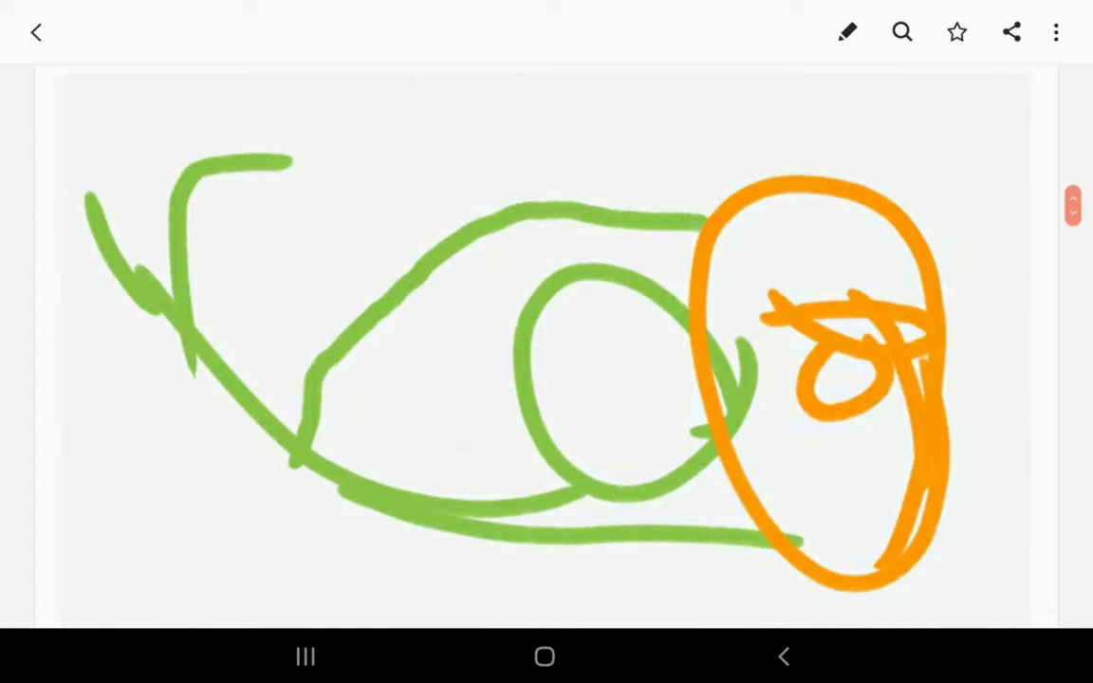
scroll(546, 341, down, 5)
scroll(546, 342, down, 3)
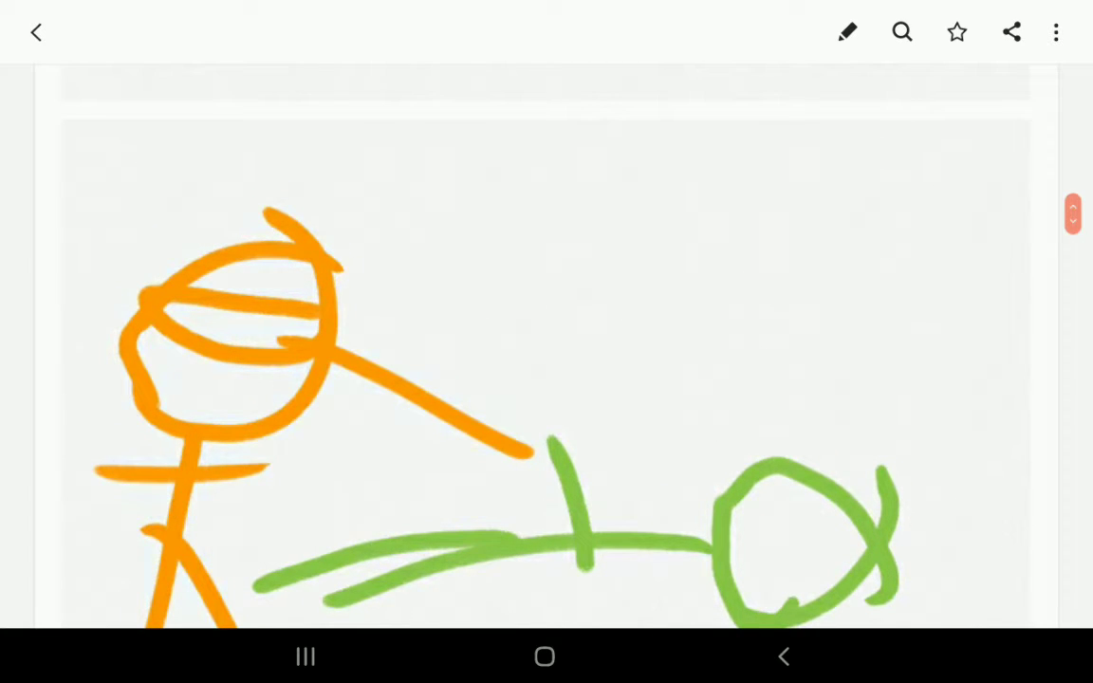
scroll(547, 341, down, 5)
scroll(547, 342, down, 3)
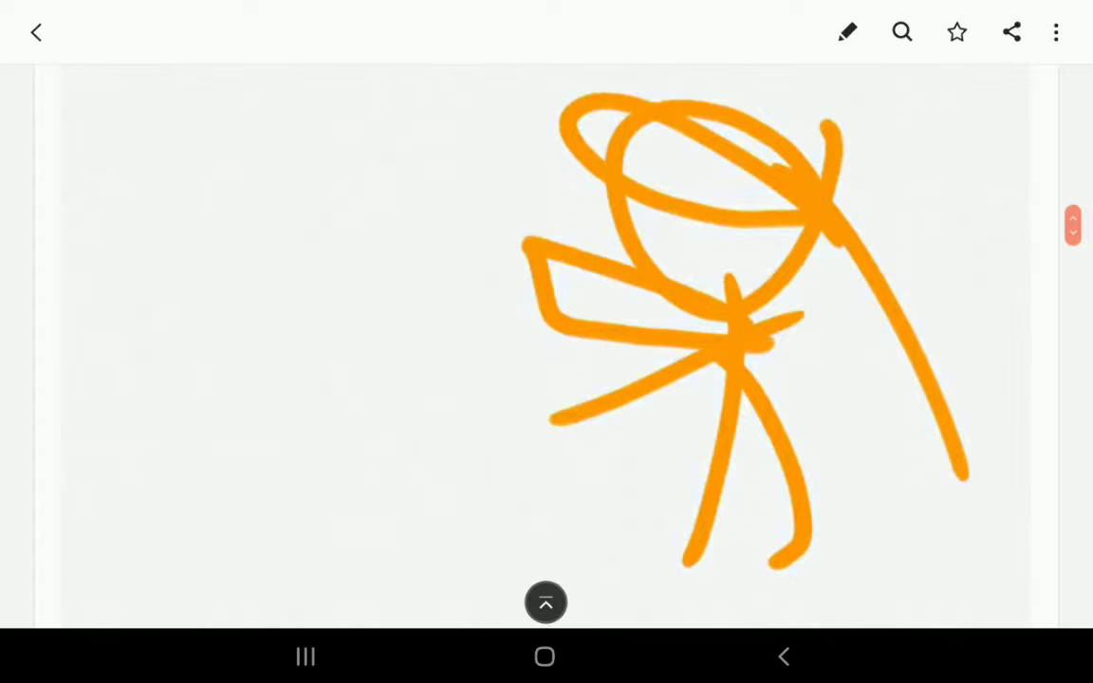
scroll(546, 342, down, 5)
scroll(546, 341, down, 3)
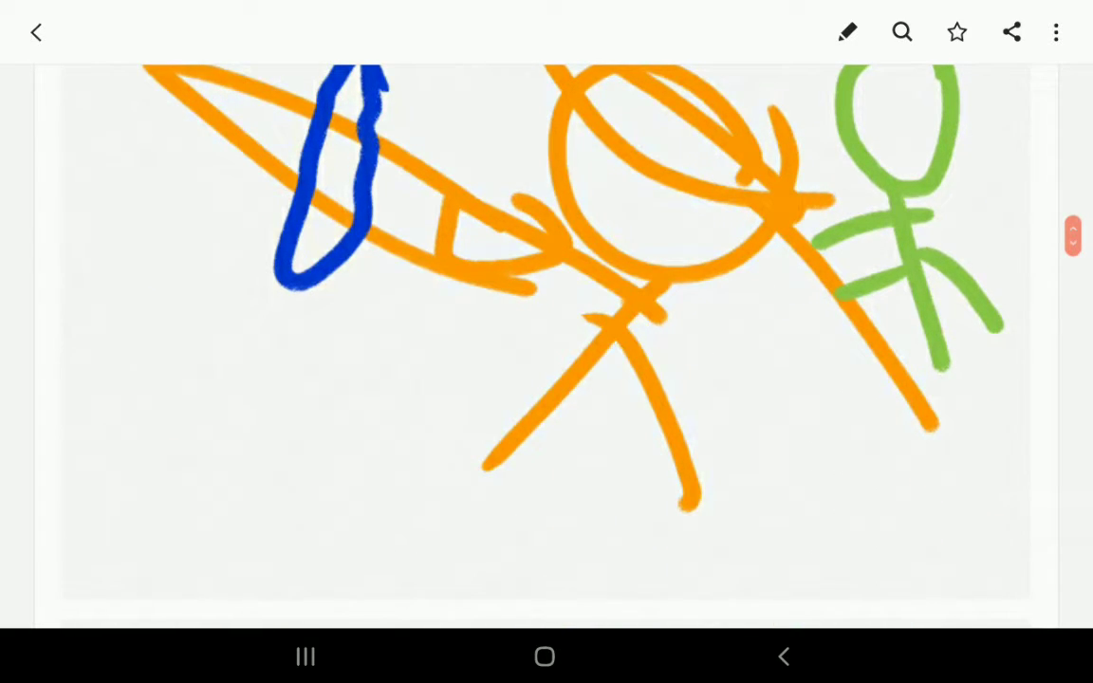
scroll(546, 342, down, 5)
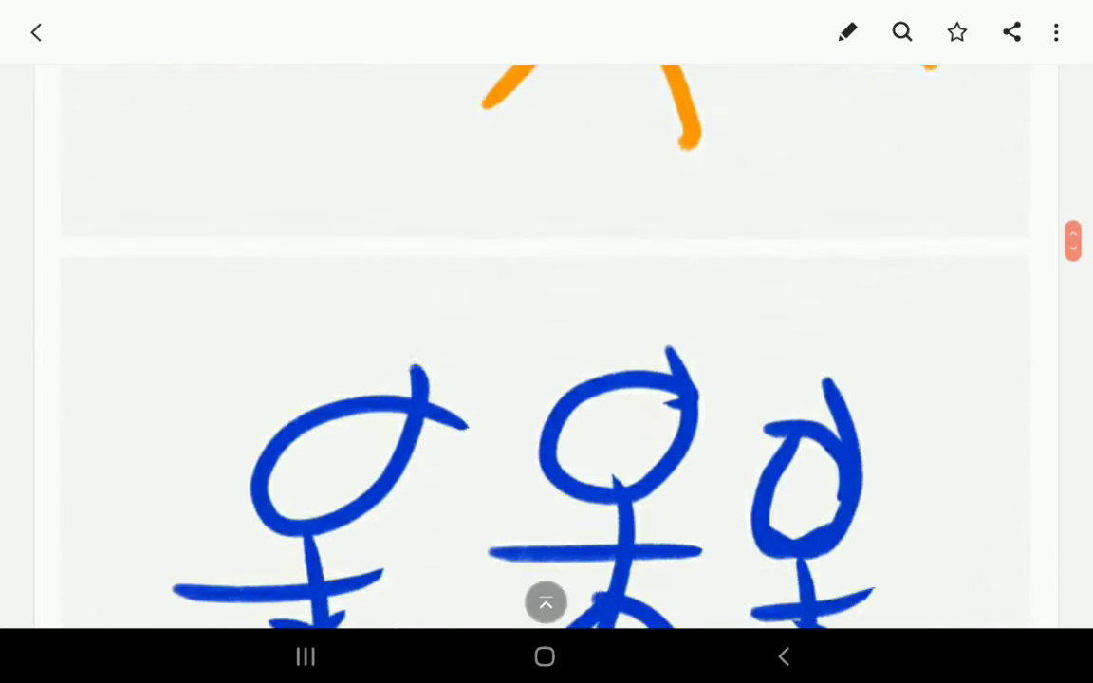
scroll(546, 341, down, 3)
scroll(546, 342, down, 3)
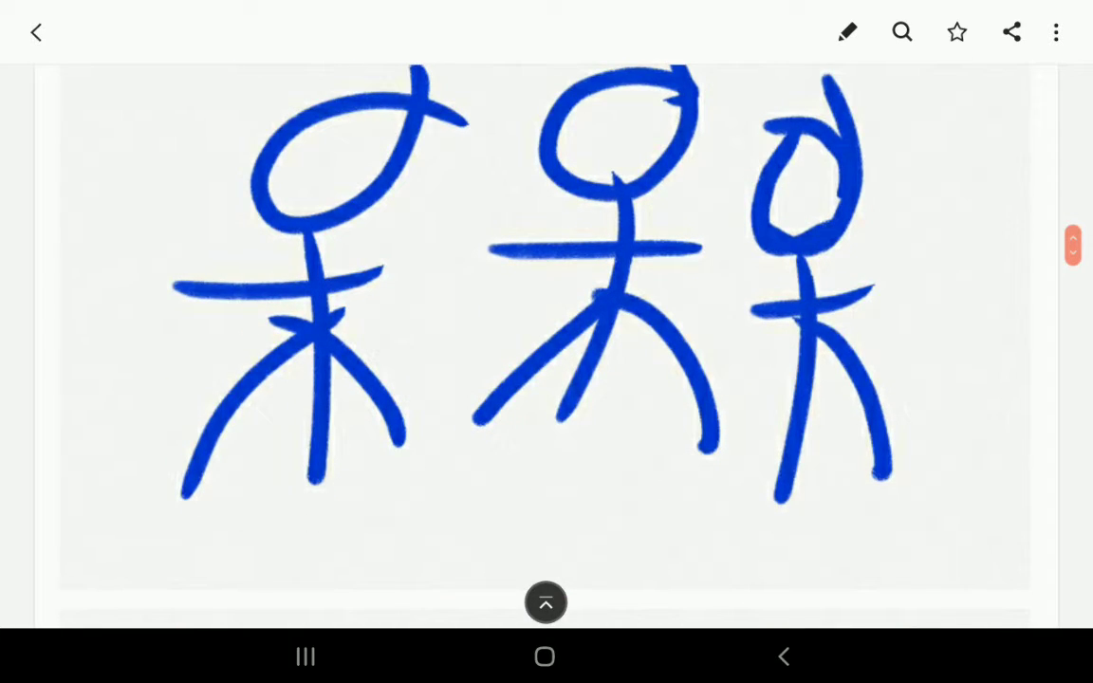
scroll(547, 342, down, 3)
scroll(546, 342, down, 3)
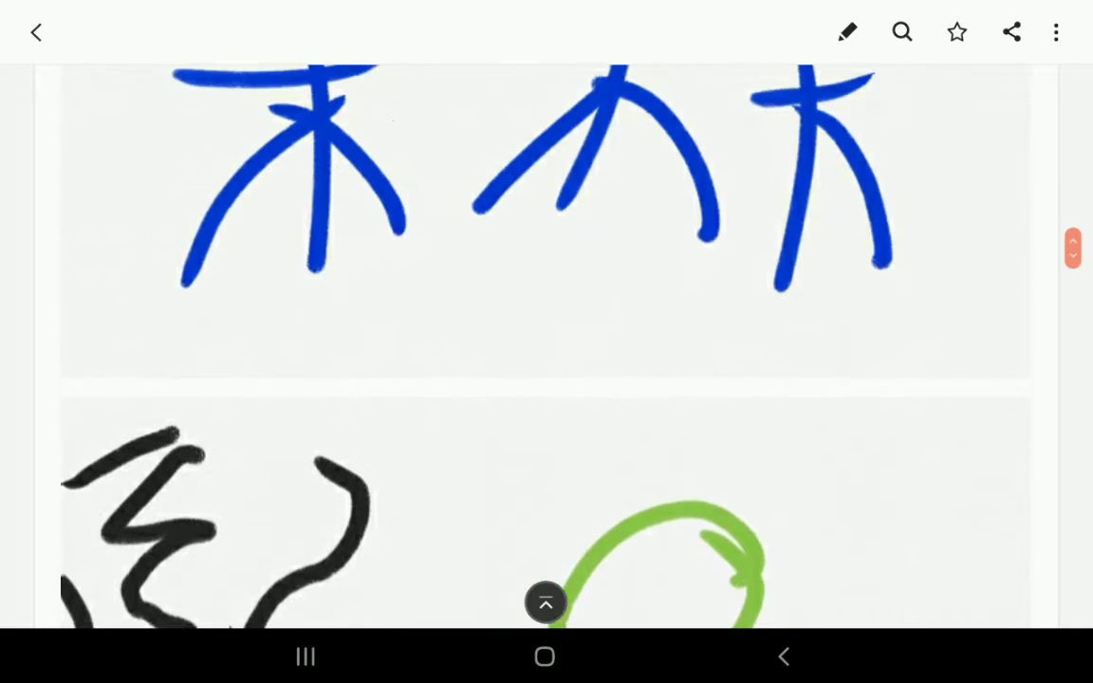
scroll(547, 341, down, 3)
scroll(546, 342, down, 3)
scroll(546, 341, down, 2)
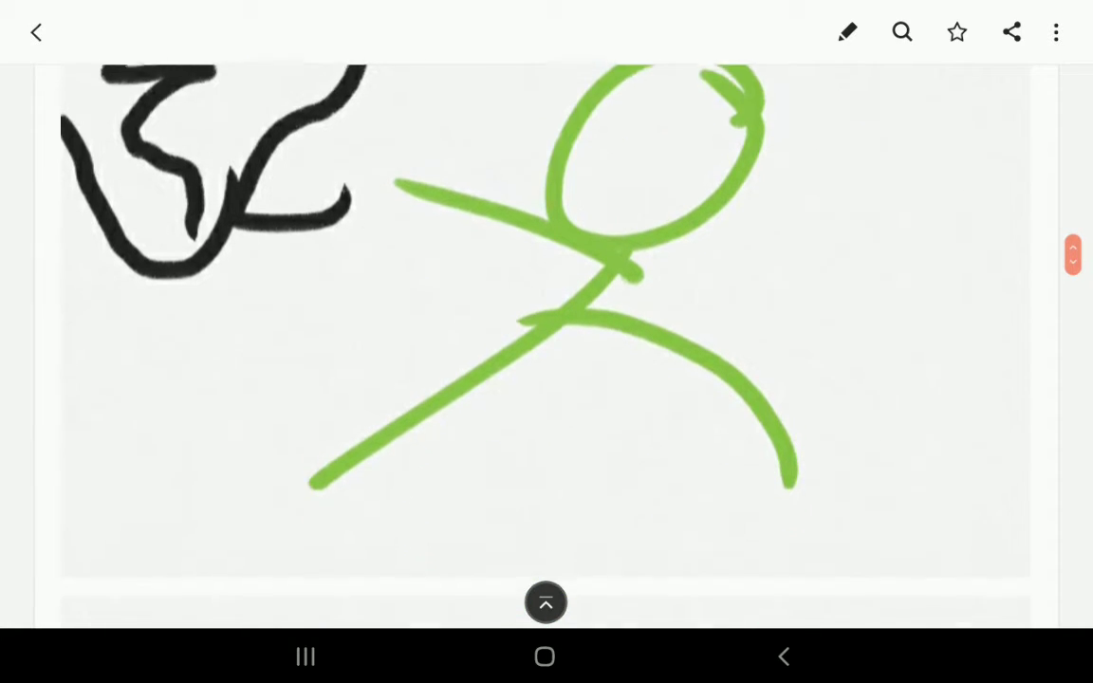
scroll(547, 341, up, 2)
scroll(546, 342, down, 5)
scroll(547, 341, down, 2)
scroll(546, 342, down, 2)
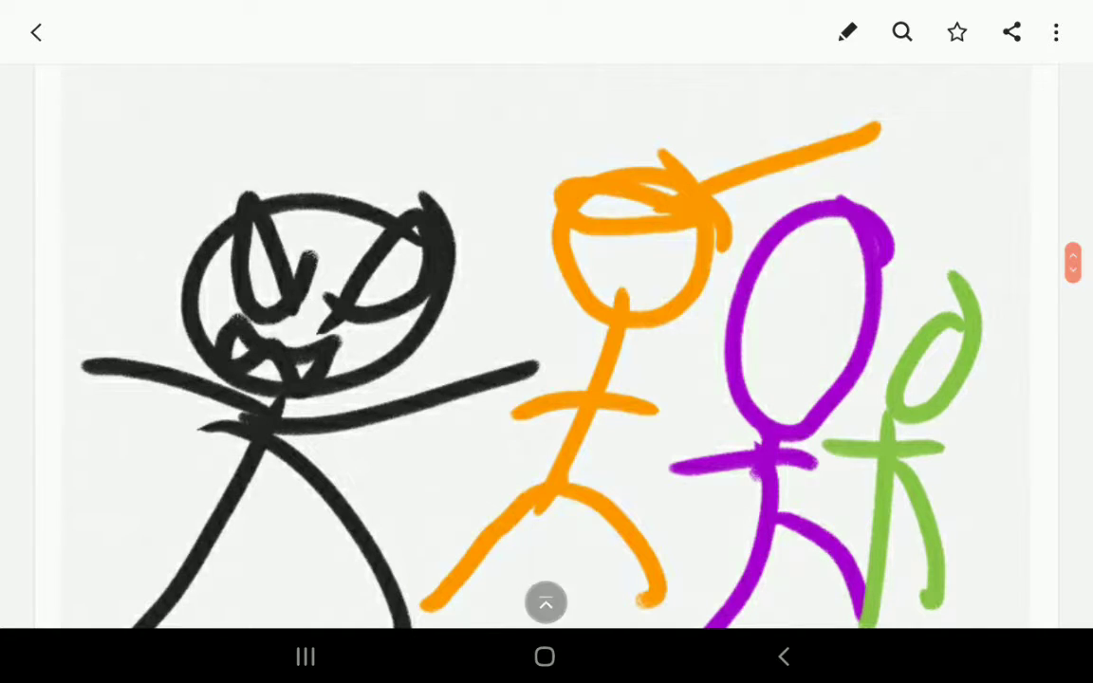
scroll(546, 342, down, 4)
scroll(547, 342, down, 4)
scroll(547, 342, down, 2)
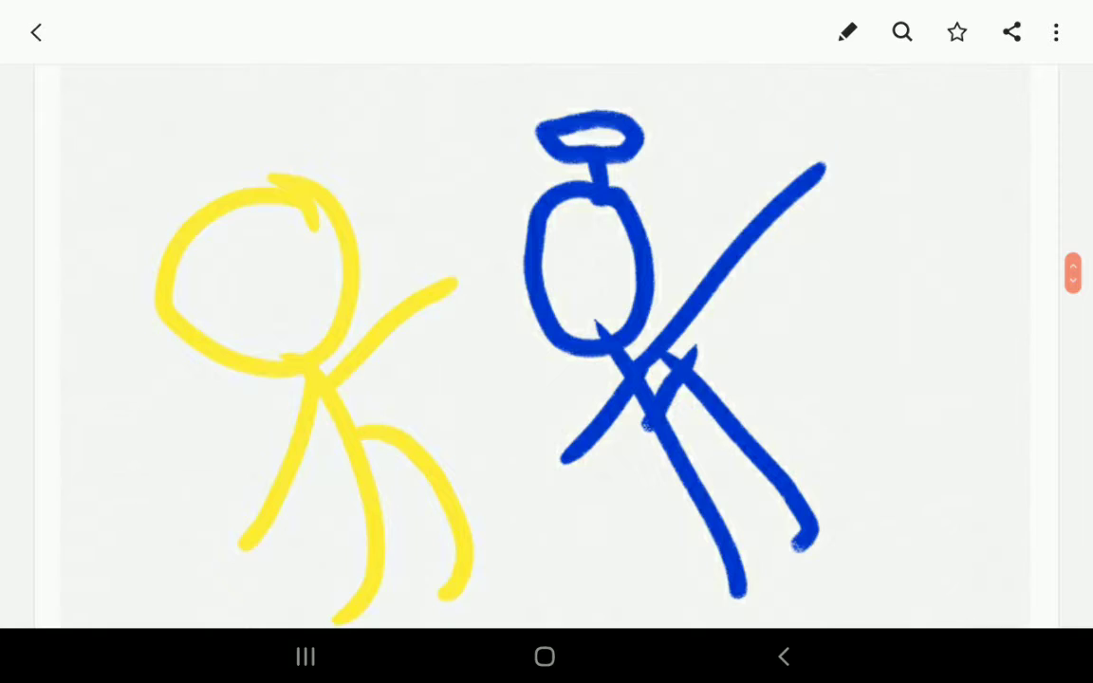
scroll(547, 341, down, 5)
scroll(547, 341, down, 3)
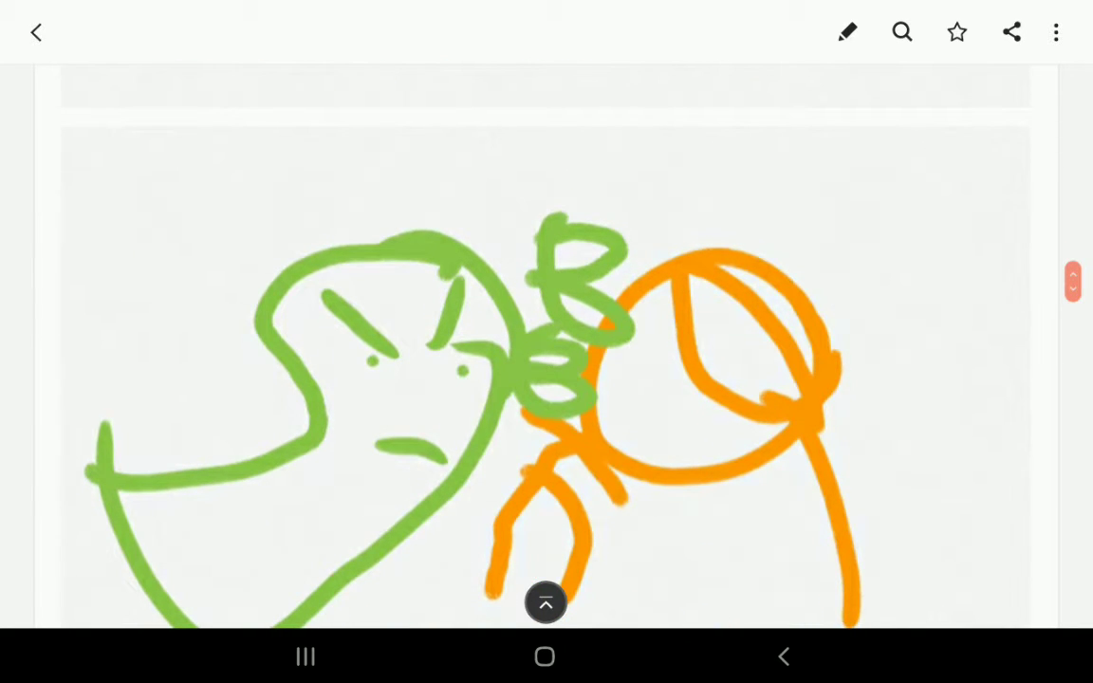
scroll(546, 341, down, 2)
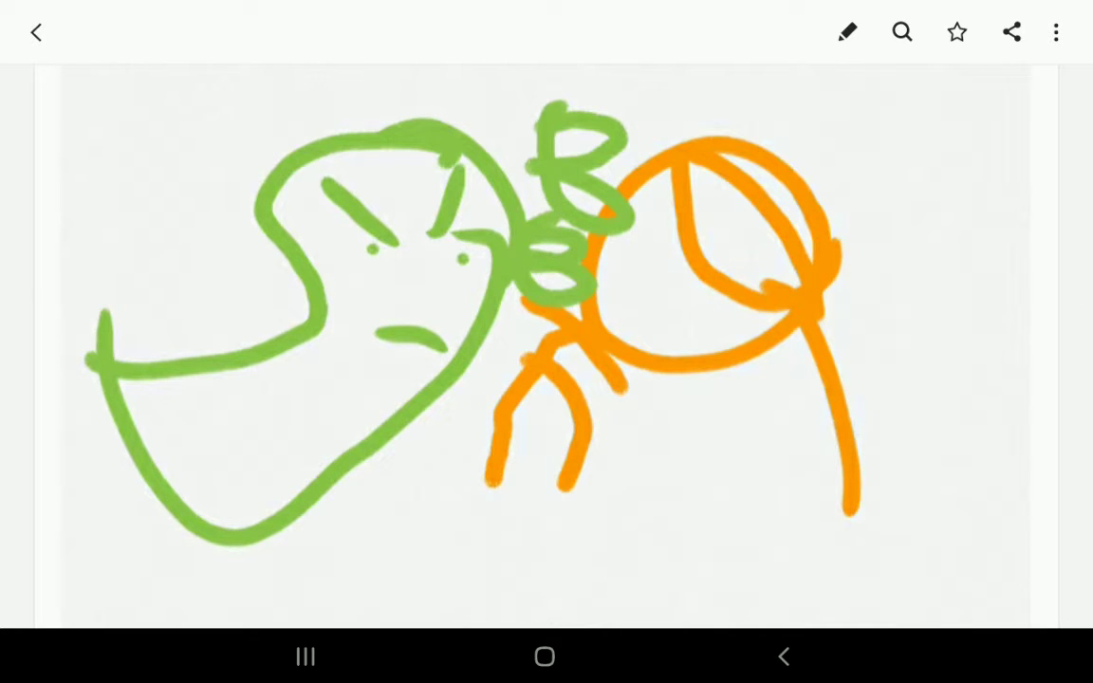
scroll(547, 341, down, 5)
scroll(547, 342, down, 5)
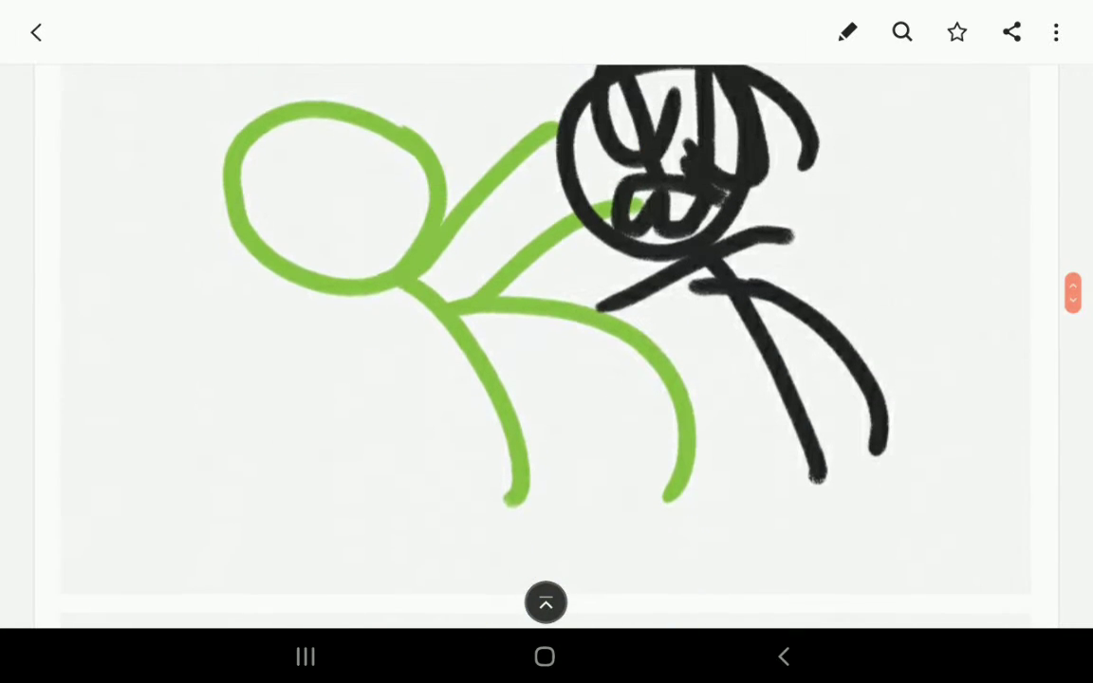
scroll(546, 342, down, 5)
scroll(547, 342, down, 5)
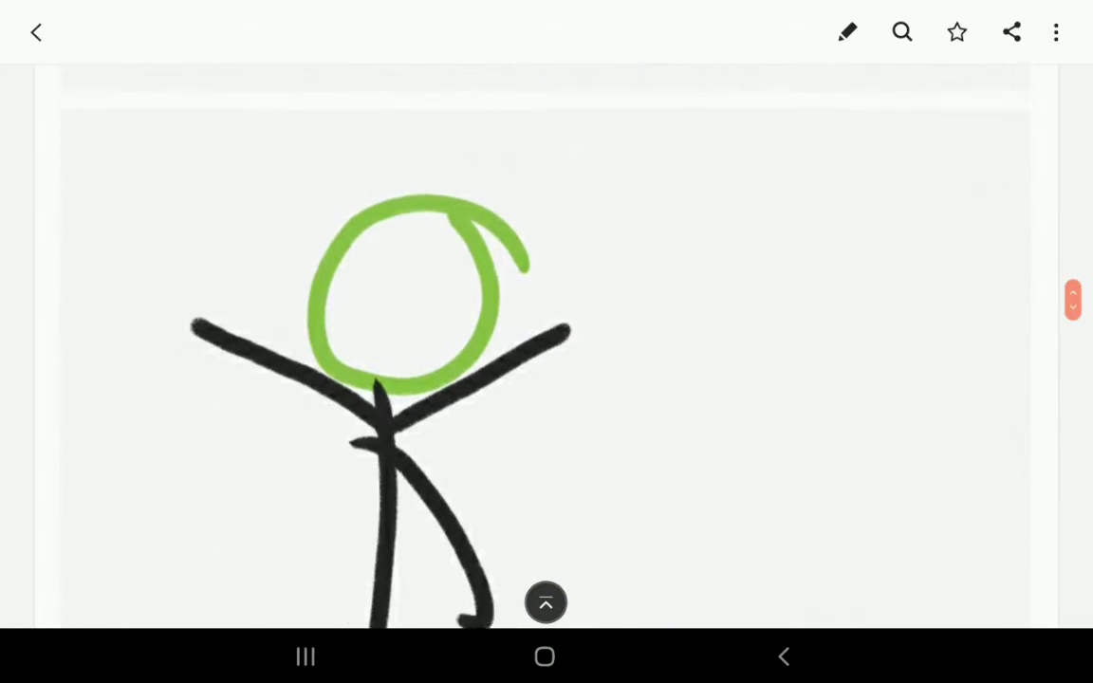
scroll(547, 341, down, 2)
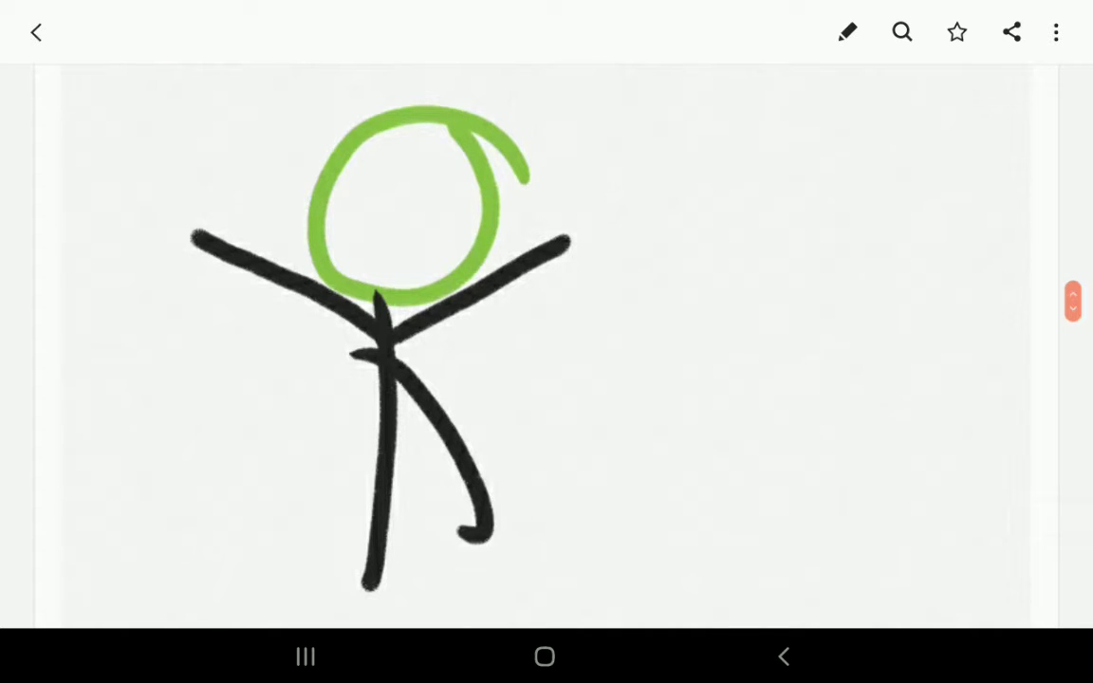
scroll(547, 342, down, 5)
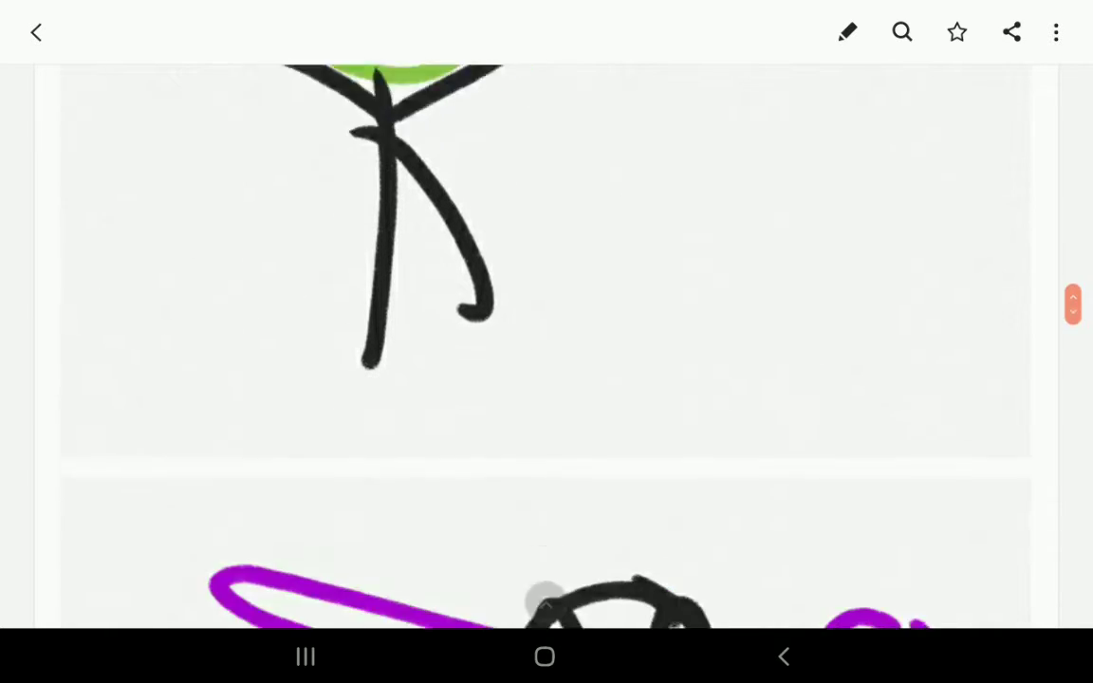
scroll(546, 342, down, 5)
scroll(546, 342, down, 2)
scroll(546, 341, up, 5)
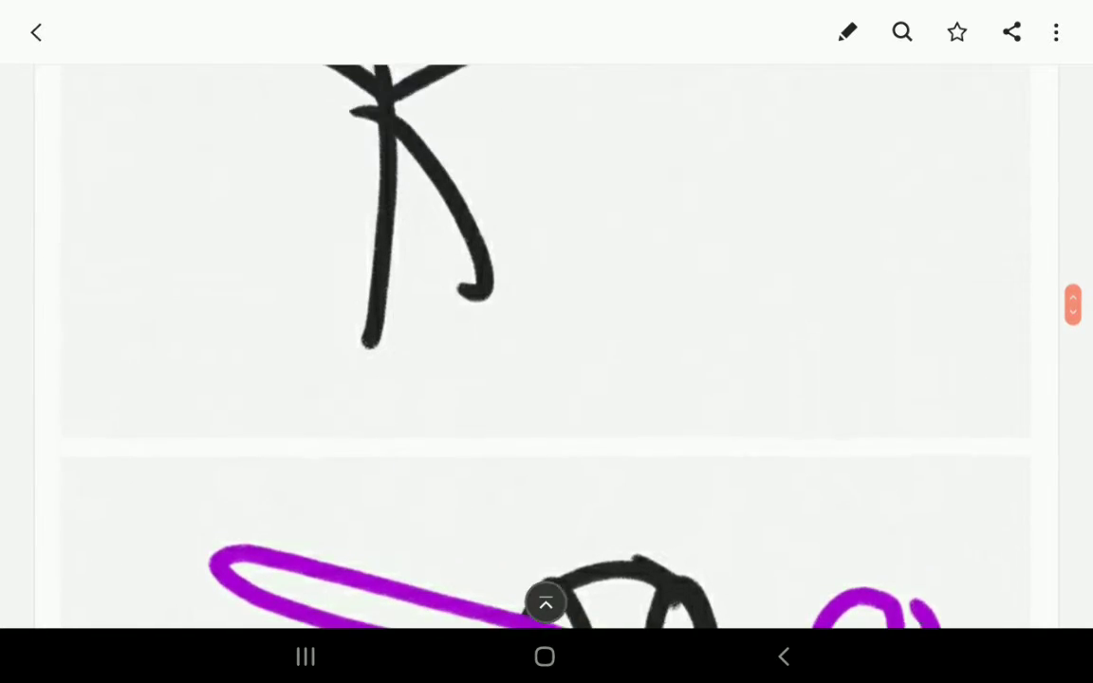
scroll(547, 342, down, 4)
scroll(547, 342, down, 2)
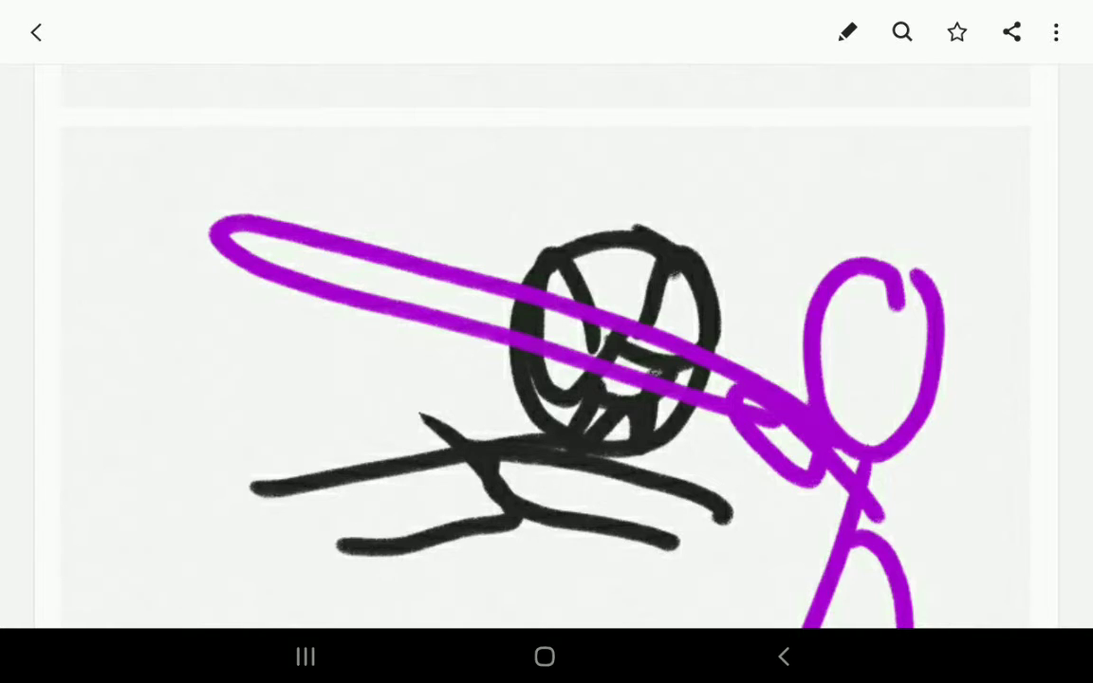
scroll(546, 342, down, 10)
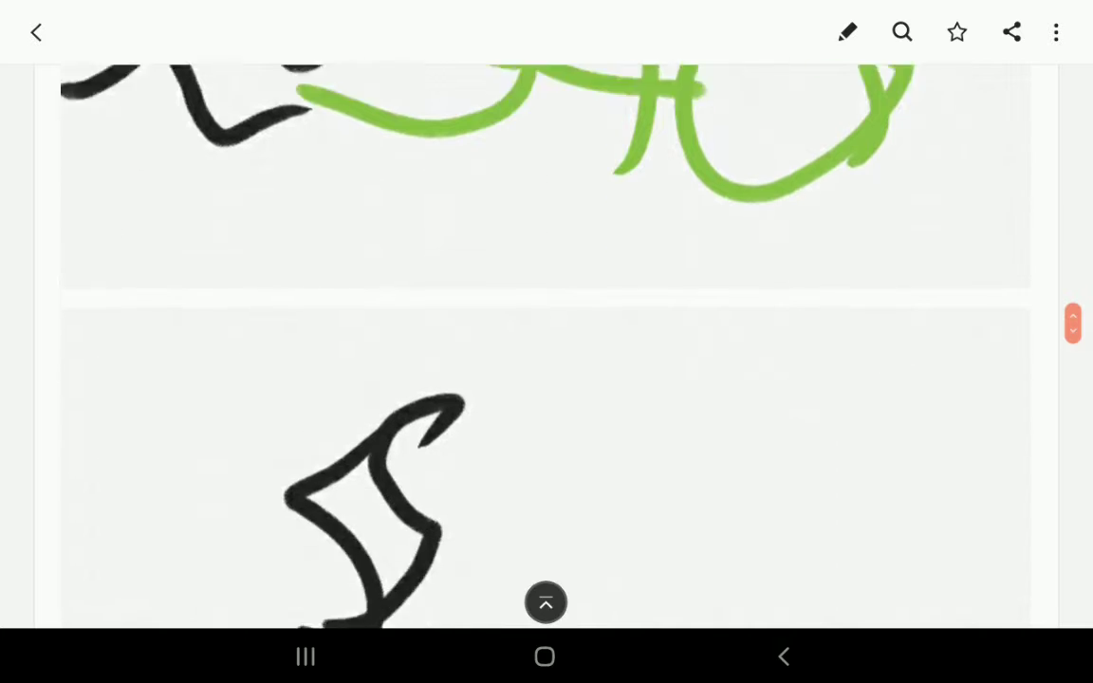
scroll(546, 341, down, 8)
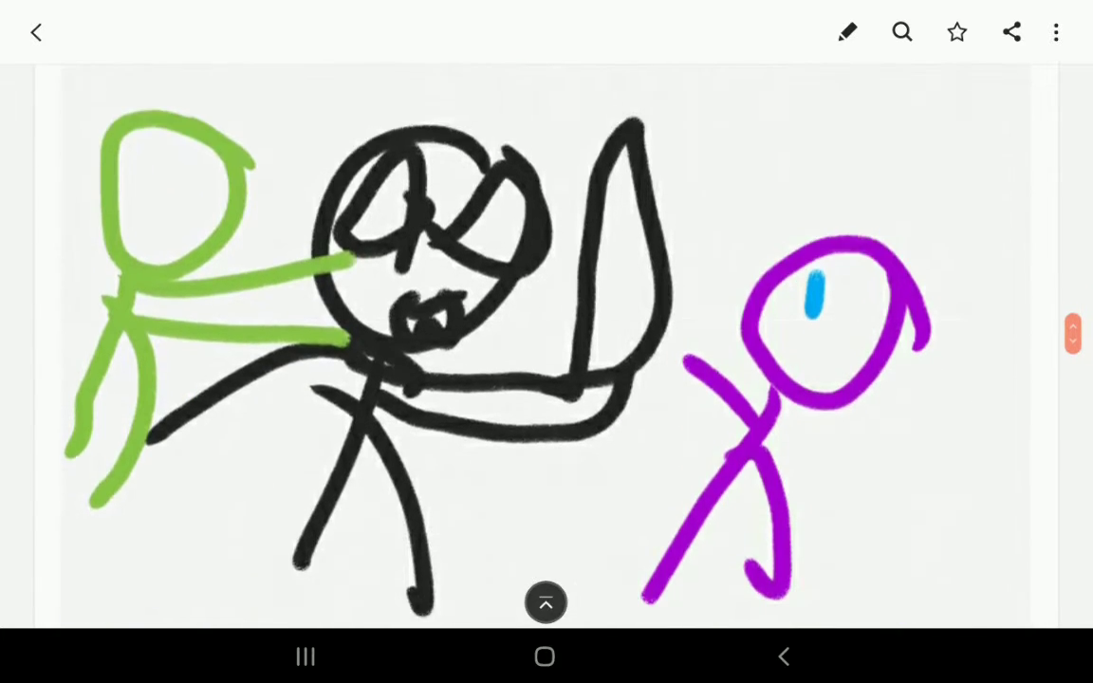
scroll(547, 341, down, 2)
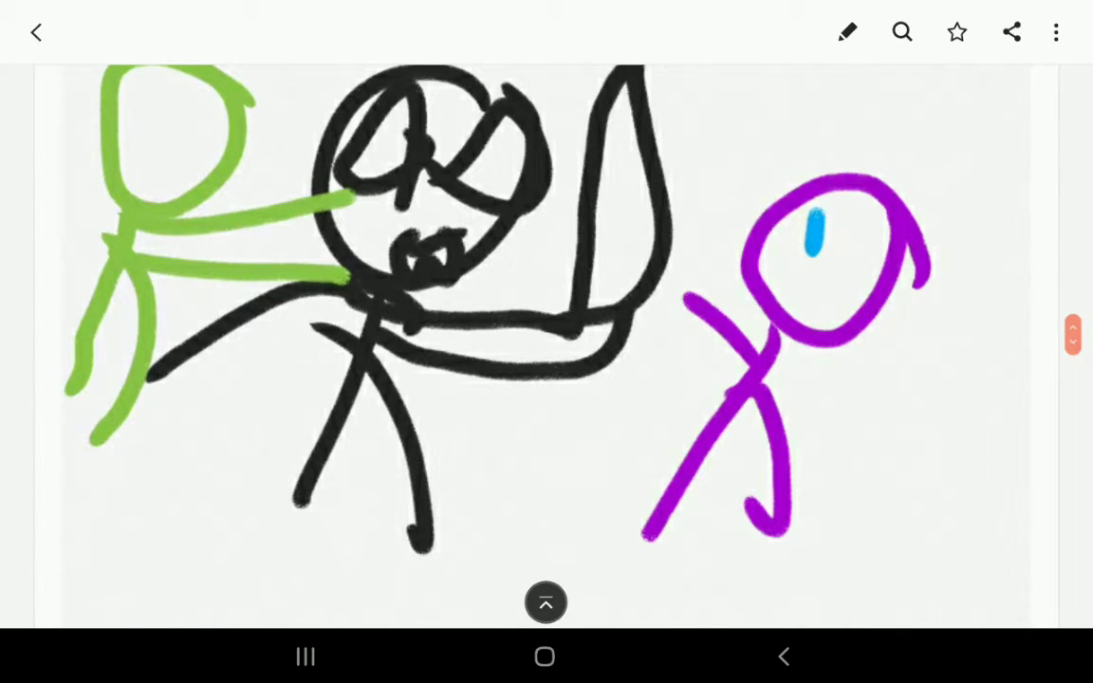
scroll(546, 342, up, 3)
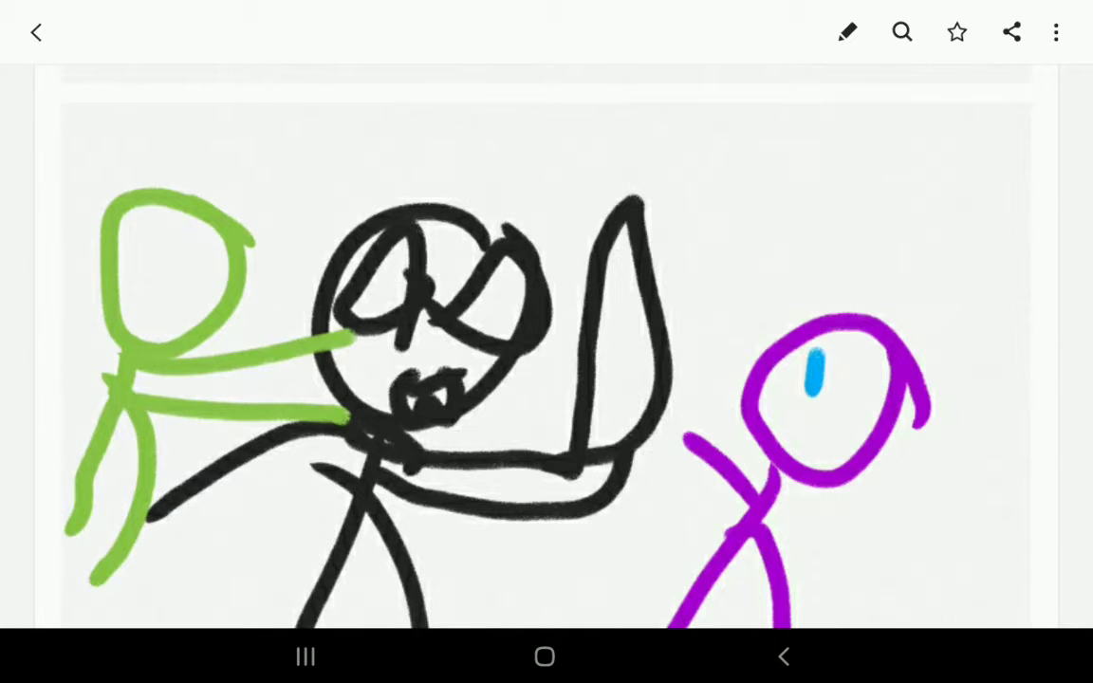
scroll(547, 342, down, 5)
scroll(546, 342, down, 3)
scroll(547, 342, down, 4)
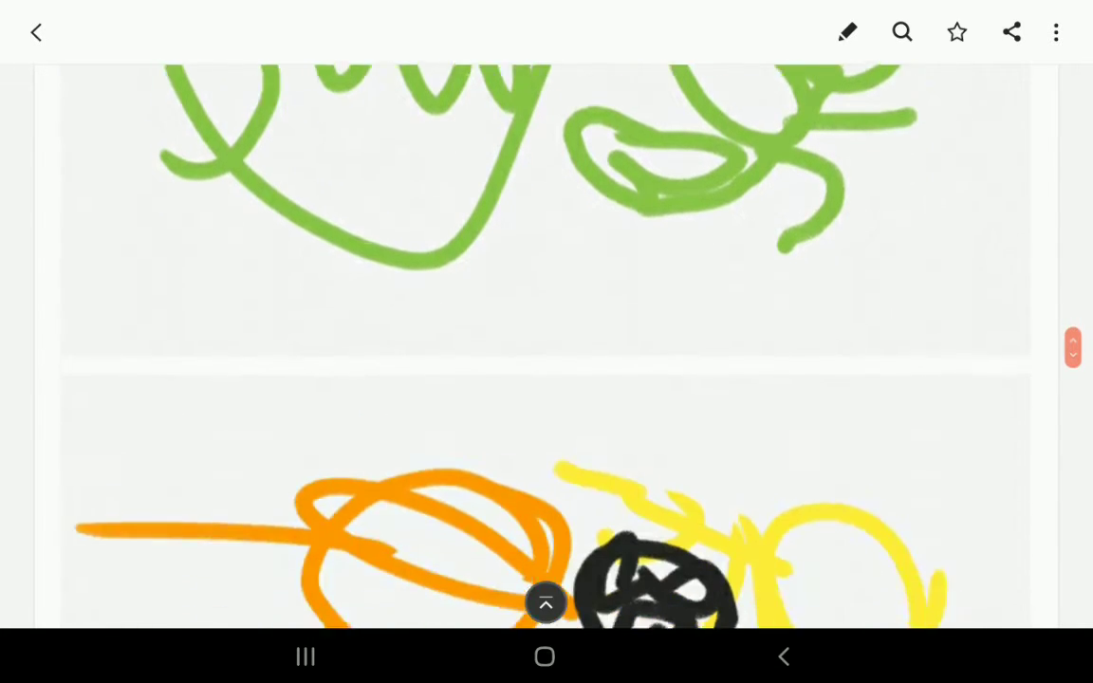
scroll(547, 342, down, 5)
scroll(547, 341, up, 2)
scroll(546, 341, up, 4)
scroll(547, 342, up, 2)
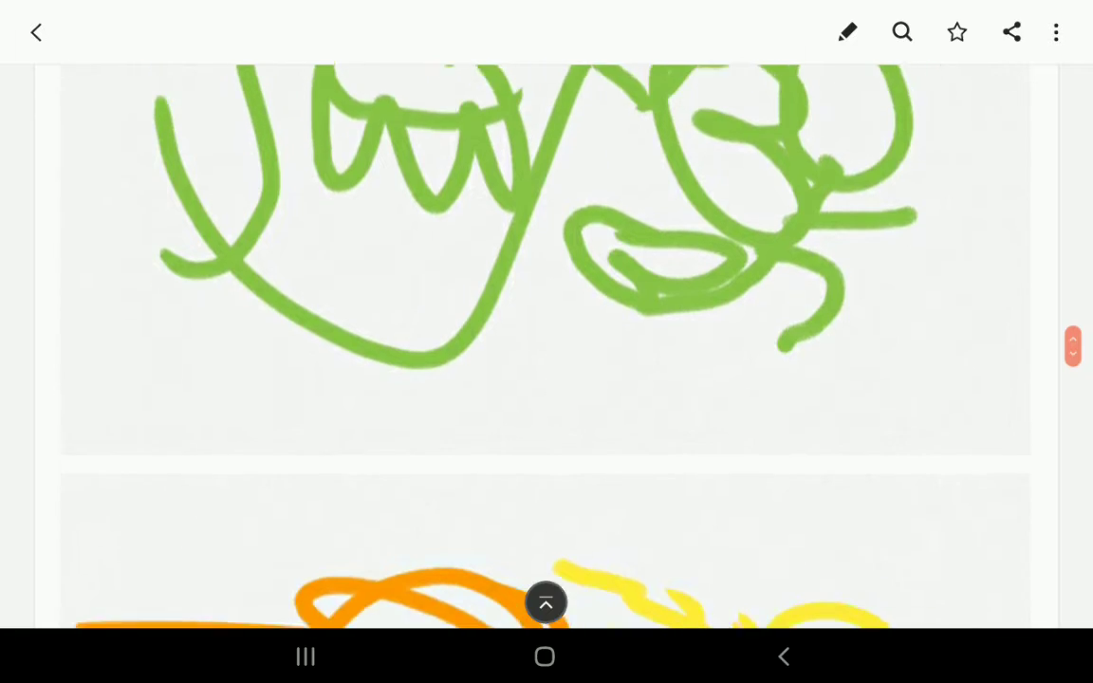
scroll(547, 341, down, 5)
scroll(547, 342, up, 2)
scroll(546, 342, down, 2)
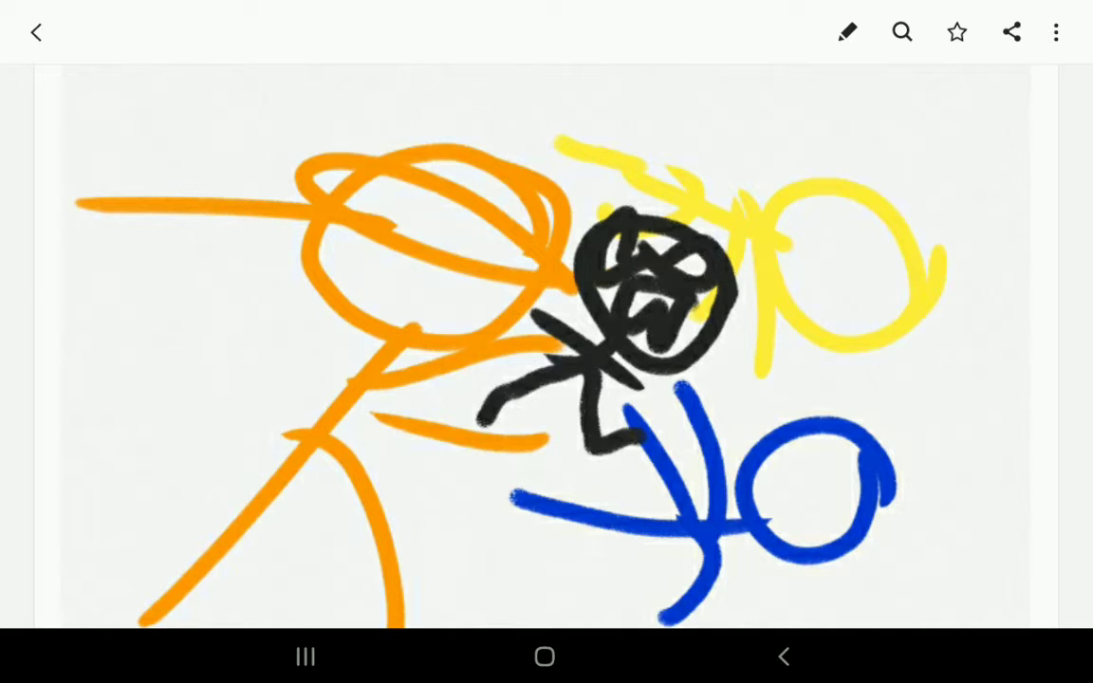
scroll(546, 341, down, 5)
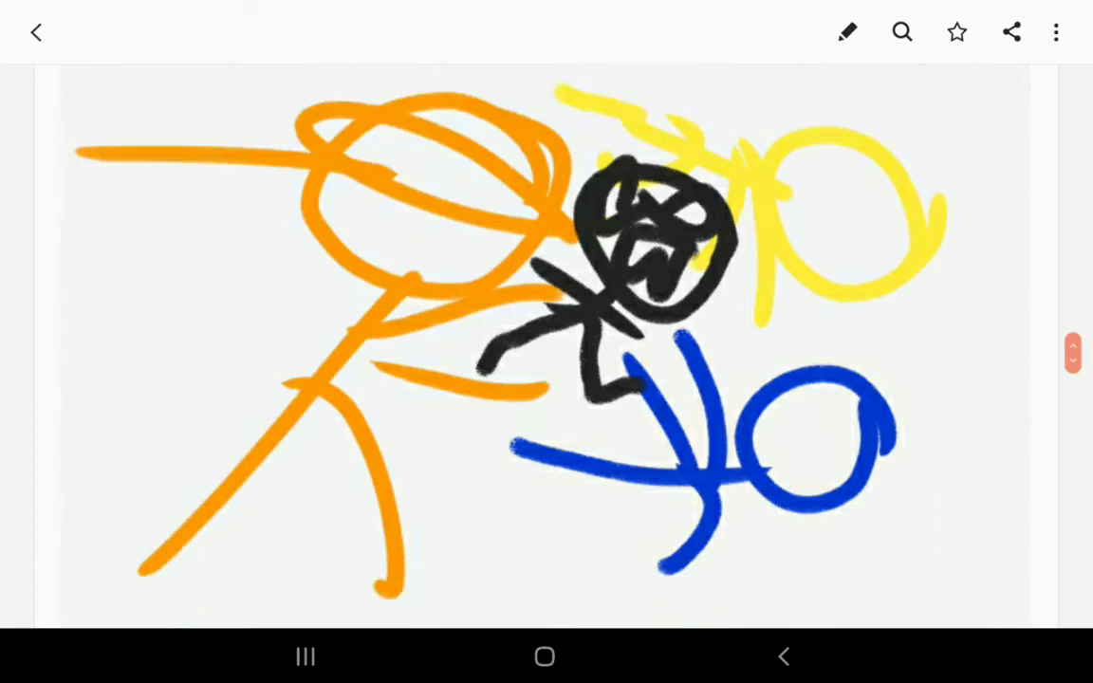
scroll(547, 341, down, 5)
scroll(547, 341, down, 3)
scroll(547, 341, up, 3)
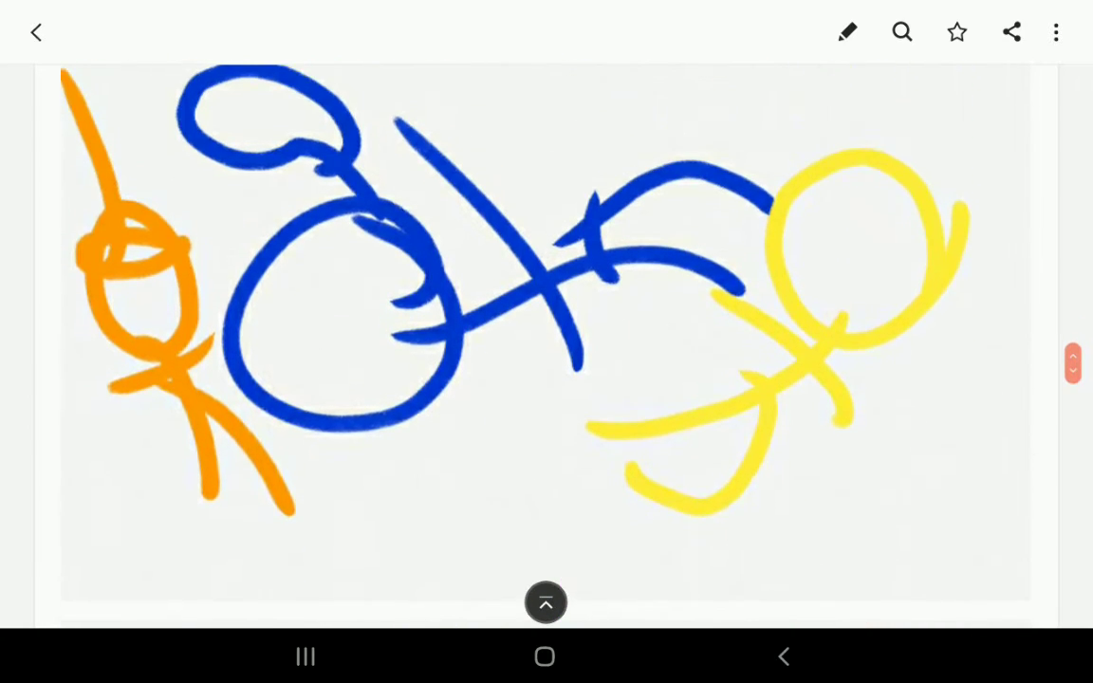
scroll(547, 341, down, 3)
scroll(546, 342, up, 5)
scroll(547, 342, up, 2)
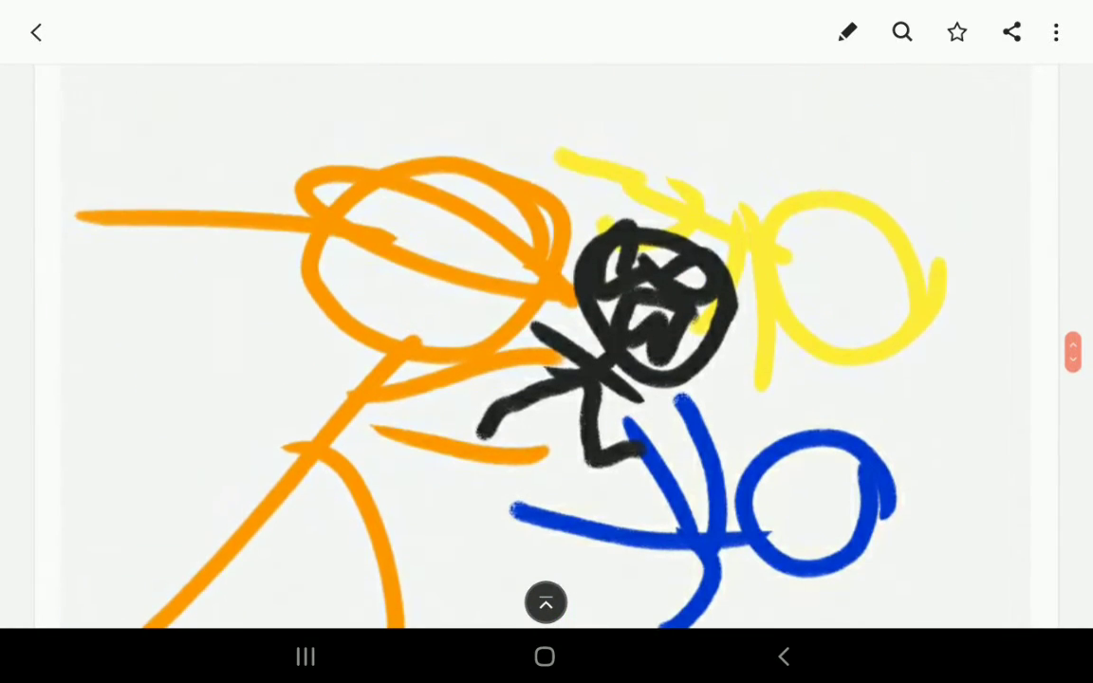
scroll(547, 342, down, 2)
scroll(547, 342, down, 5)
scroll(547, 341, down, 5)
scroll(547, 342, up, 1)
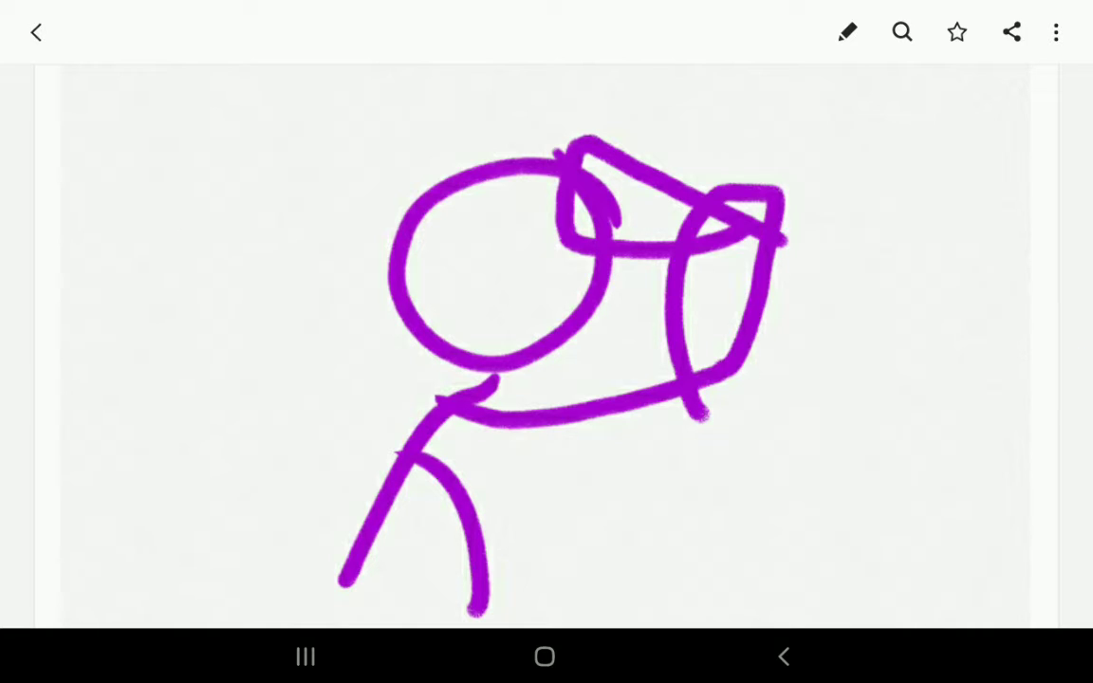
scroll(546, 342, down, 5)
scroll(547, 341, down, 3)
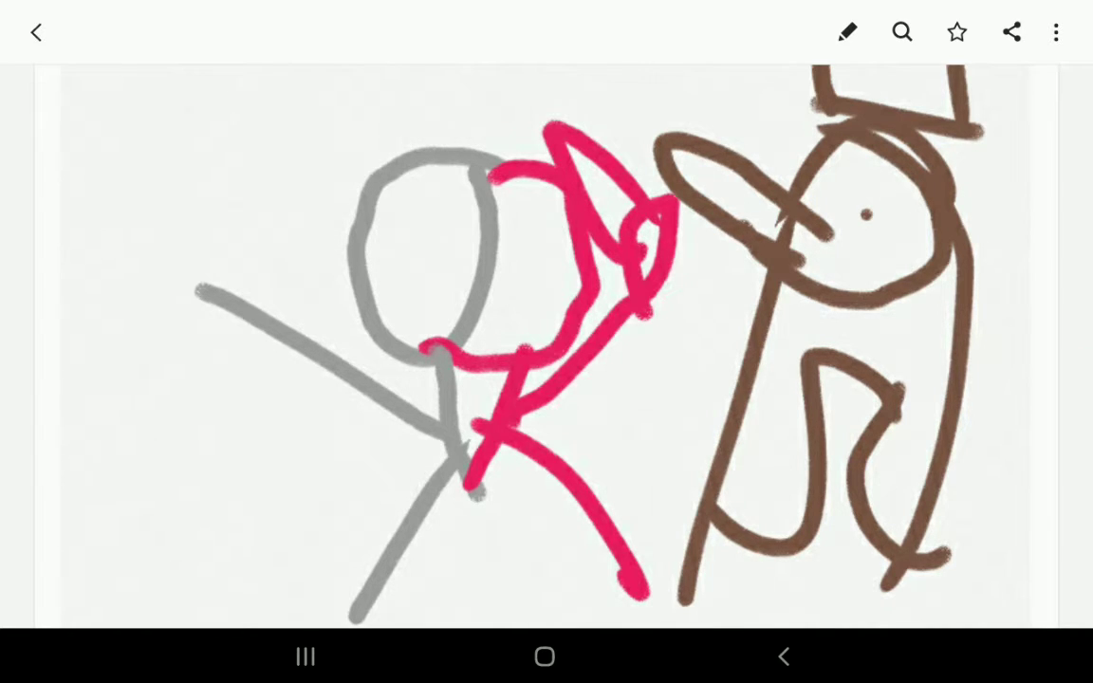
scroll(546, 341, down, 5)
scroll(546, 342, down, 5)
scroll(546, 341, up, 4)
scroll(546, 342, up, 5)
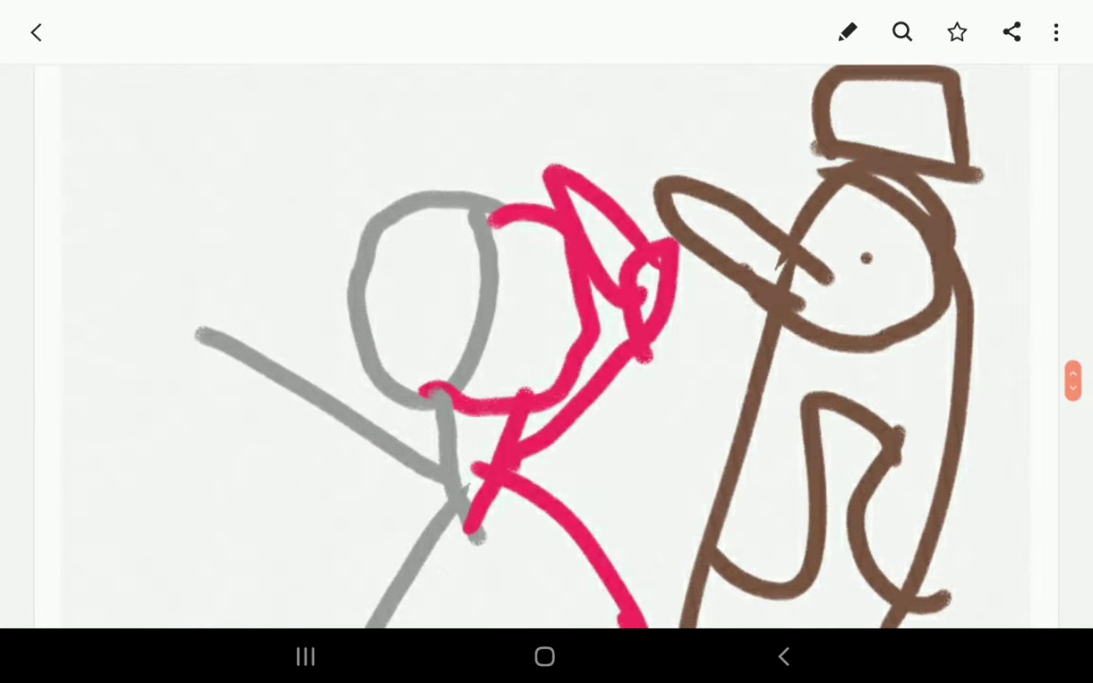
scroll(547, 341, down, 5)
scroll(547, 341, up, 4)
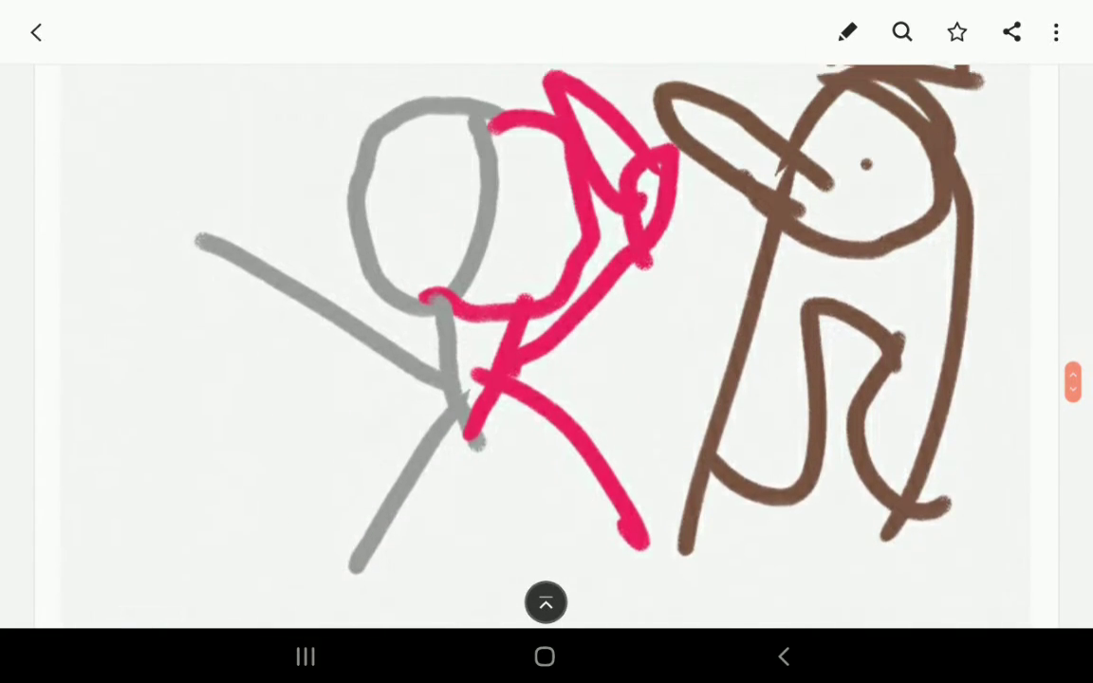
scroll(547, 342, up, 4)
scroll(546, 342, down, 5)
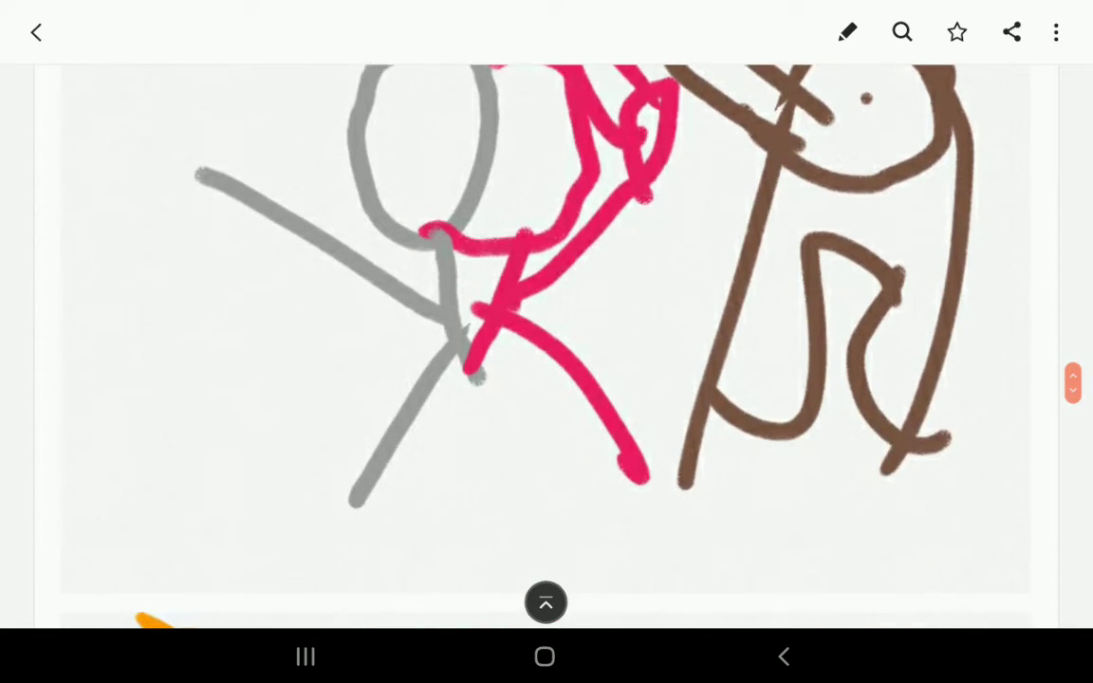
scroll(547, 342, down, 5)
scroll(546, 342, up, 2)
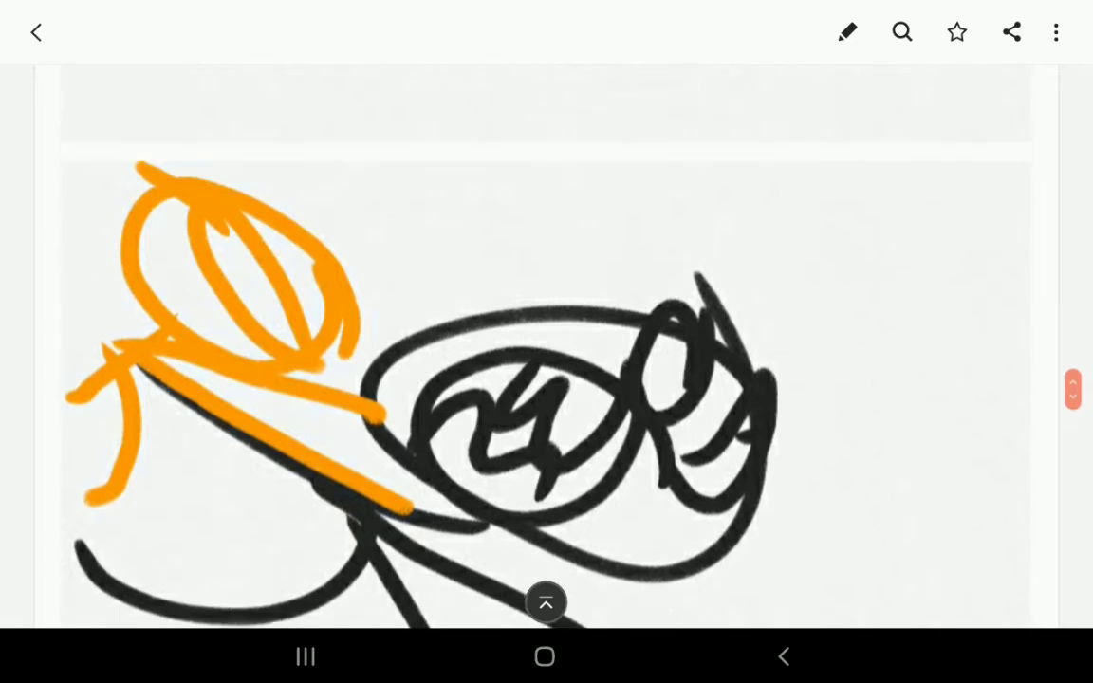
scroll(547, 342, down, 2)
scroll(547, 342, up, 5)
scroll(547, 342, down, 3)
scroll(547, 342, down, 5)
scroll(546, 341, up, 6)
scroll(547, 341, up, 4)
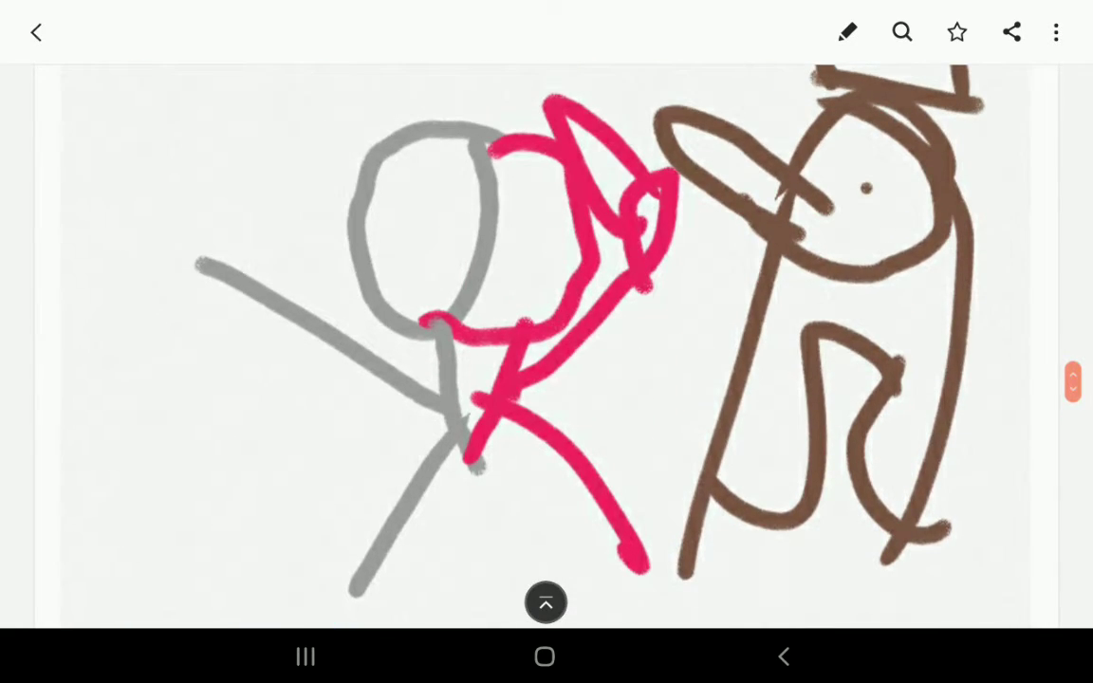
scroll(547, 342, down, 5)
scroll(547, 341, down, 1)
scroll(547, 342, down, 5)
scroll(546, 342, up, 3)
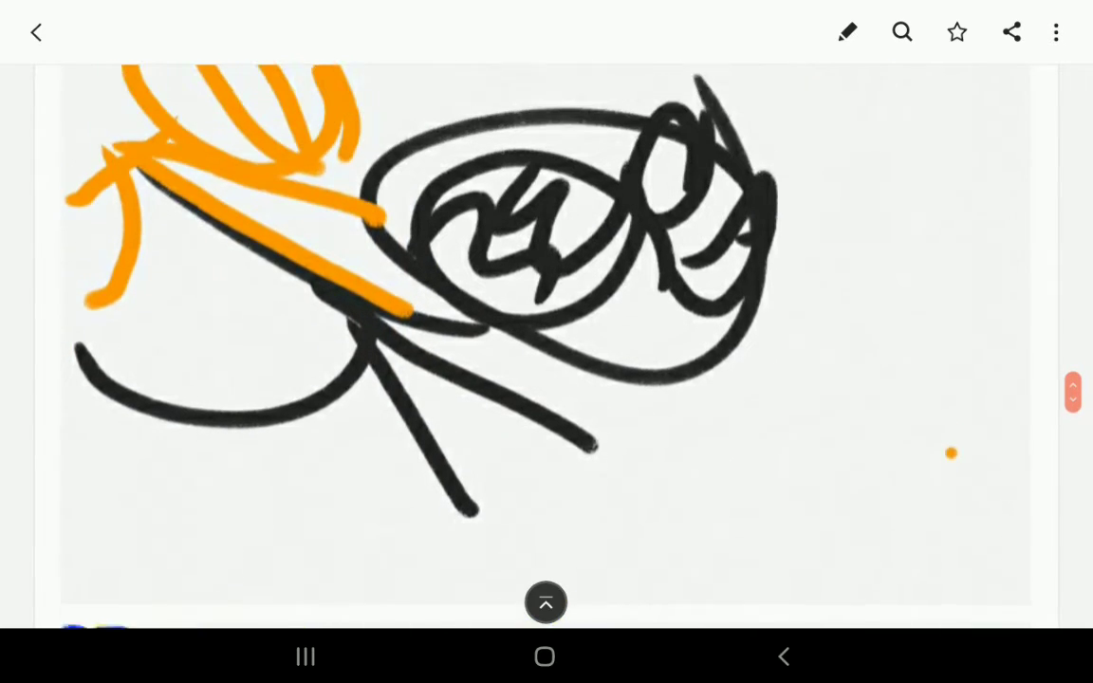
scroll(546, 342, up, 1)
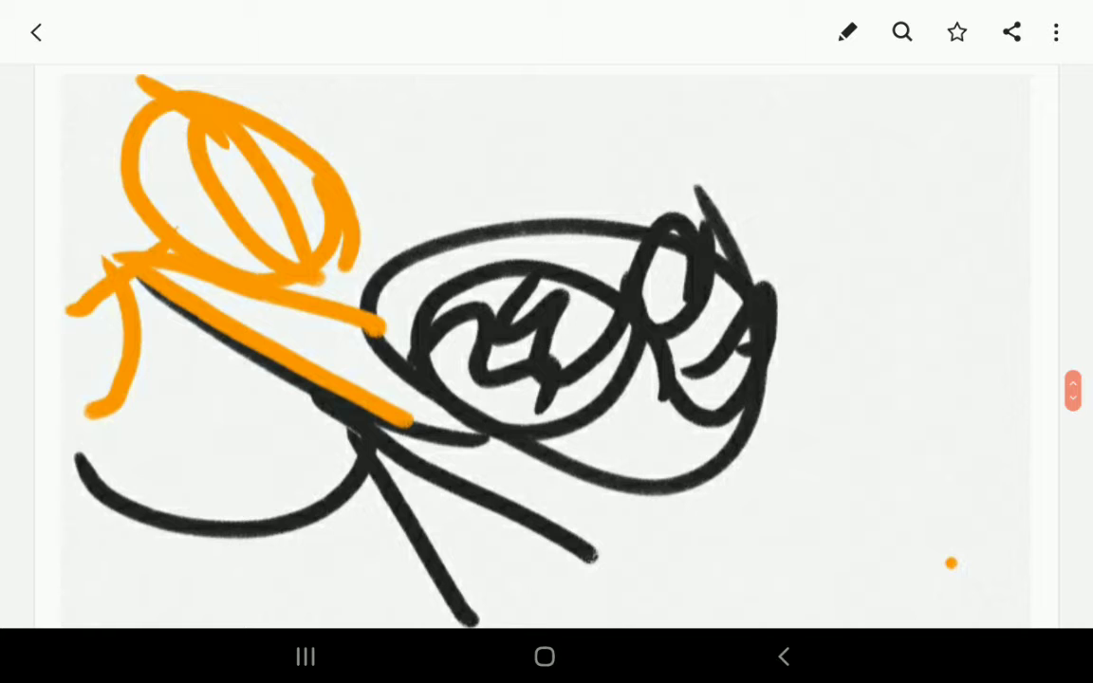
scroll(547, 342, down, 4)
scroll(547, 342, down, 4)
scroll(546, 341, up, 1)
scroll(546, 341, up, 1)
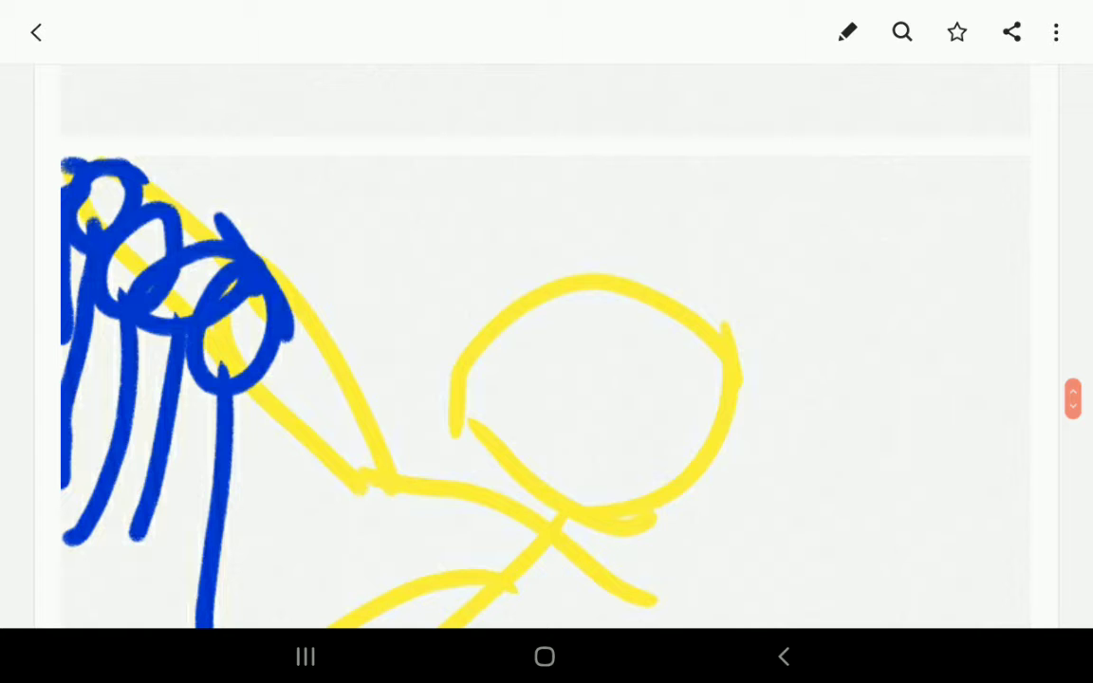
scroll(547, 341, down, 3)
scroll(546, 341, down, 3)
scroll(546, 342, down, 3)
scroll(547, 342, down, 2)
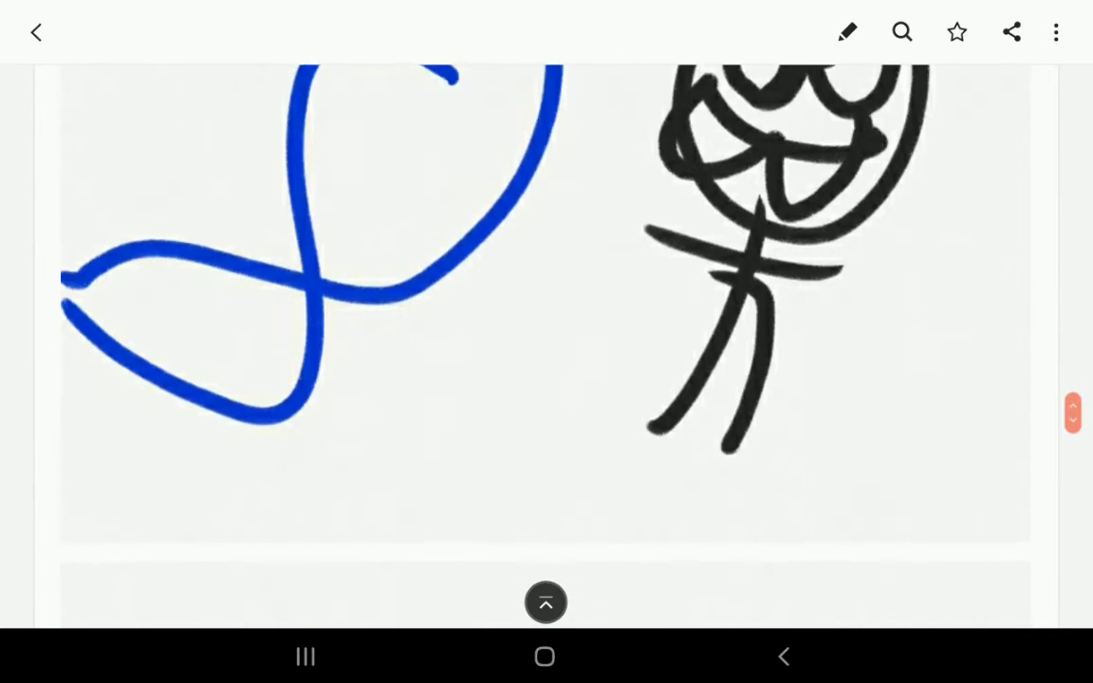
scroll(546, 342, up, 2)
scroll(546, 341, down, 5)
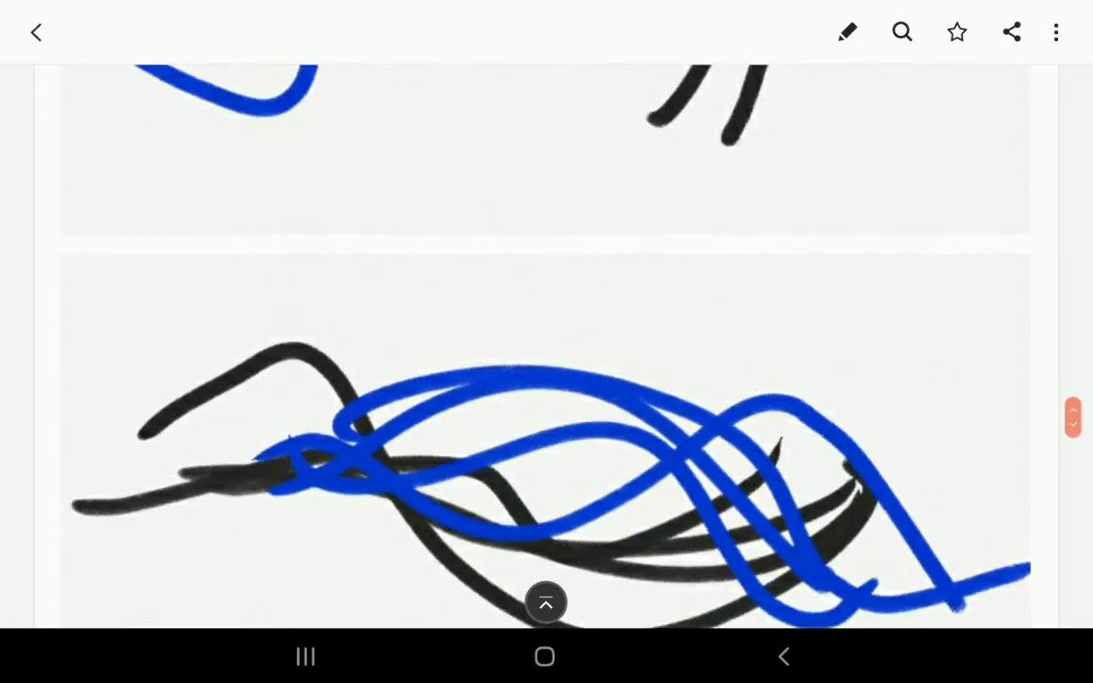
scroll(546, 341, down, 3)
scroll(546, 342, up, 1)
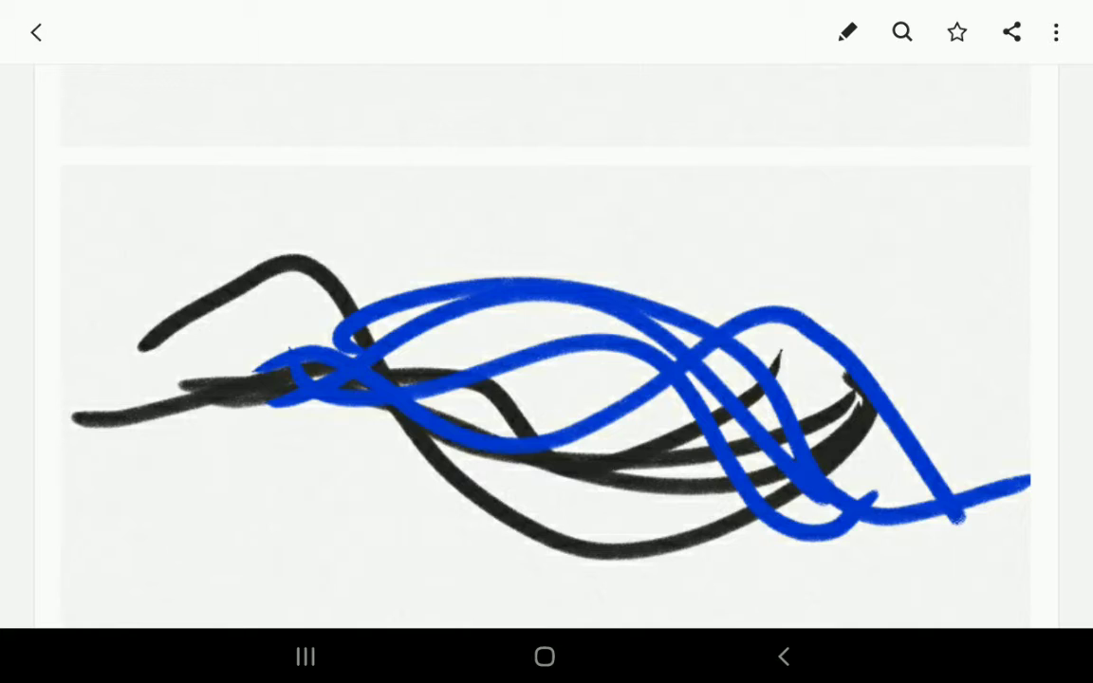
scroll(546, 380, down, 5)
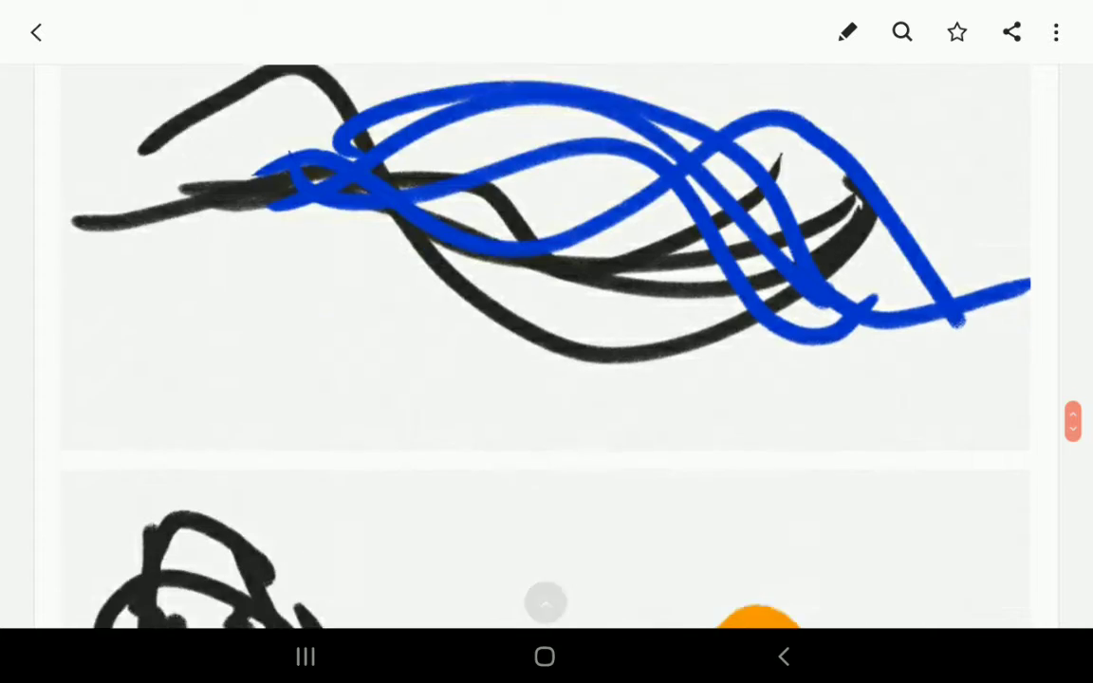
scroll(547, 380, down, 3)
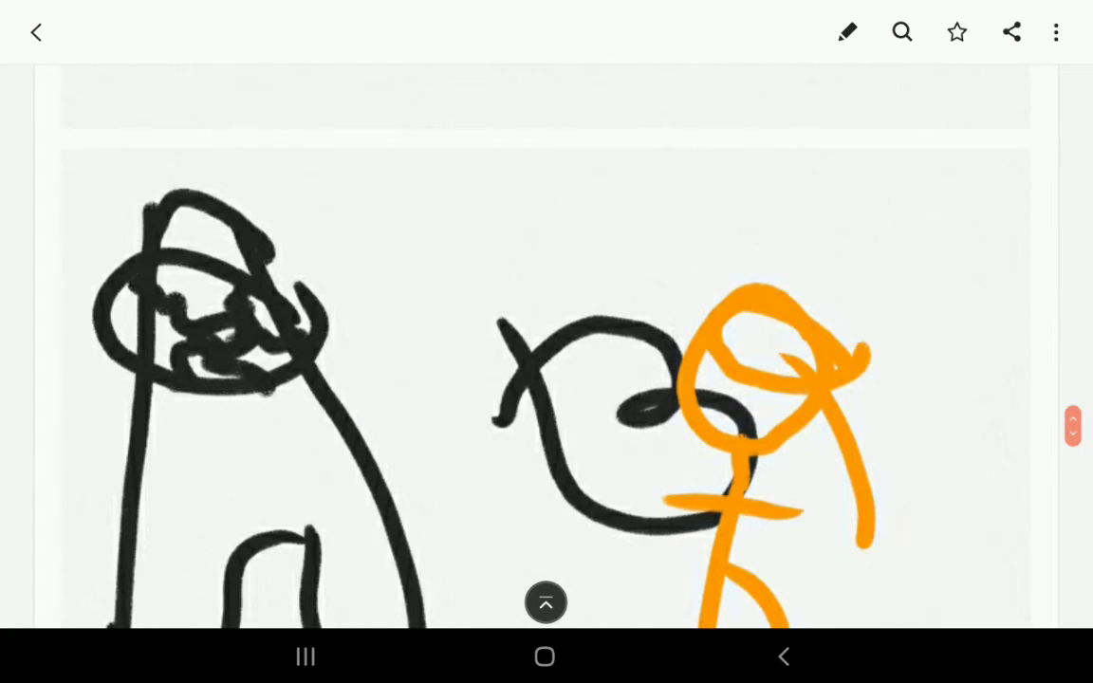
scroll(547, 380, down, 5)
scroll(546, 379, down, 3)
scroll(547, 379, up, 3)
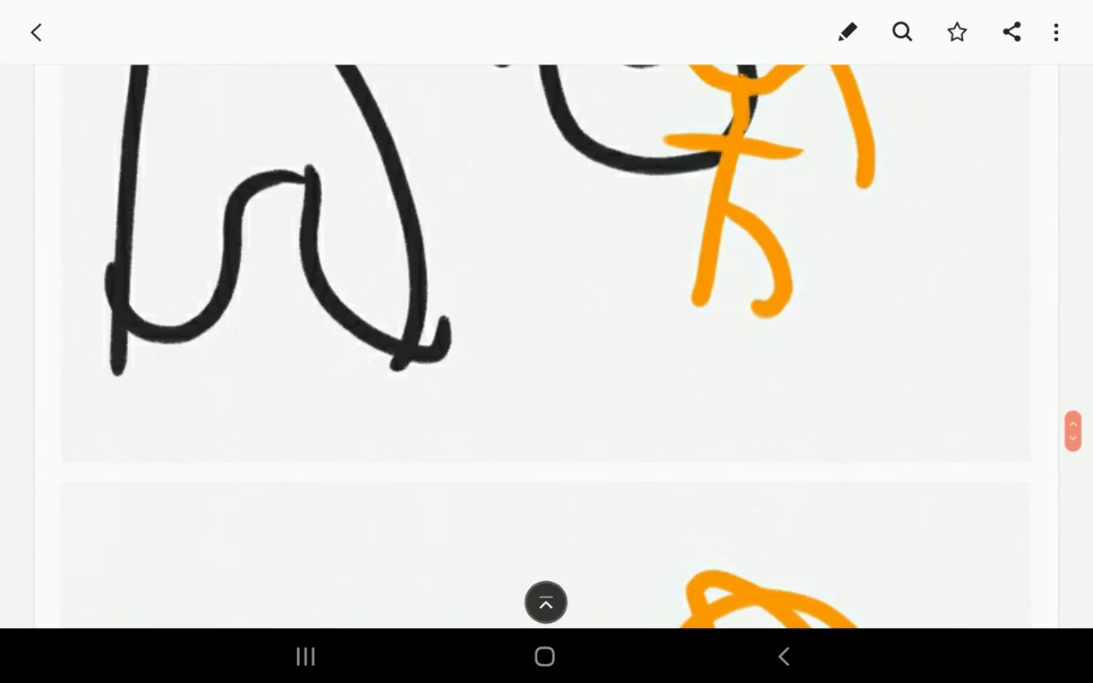
scroll(547, 380, up, 2)
scroll(546, 380, down, 3)
scroll(547, 379, down, 5)
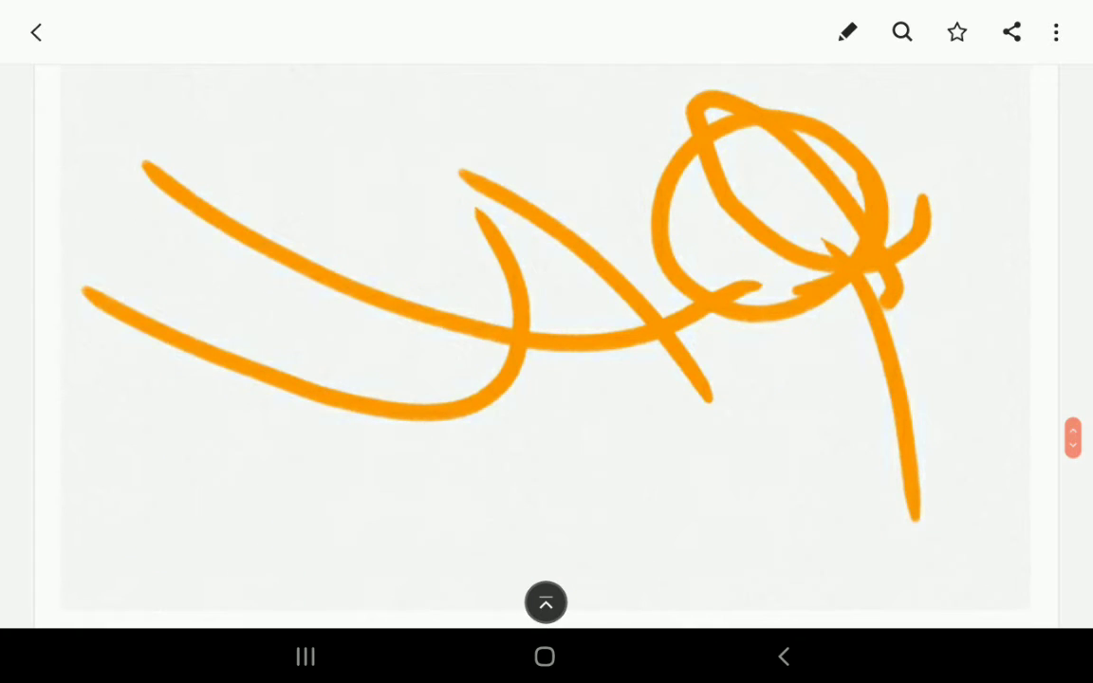
scroll(546, 380, down, 5)
scroll(547, 380, down, 3)
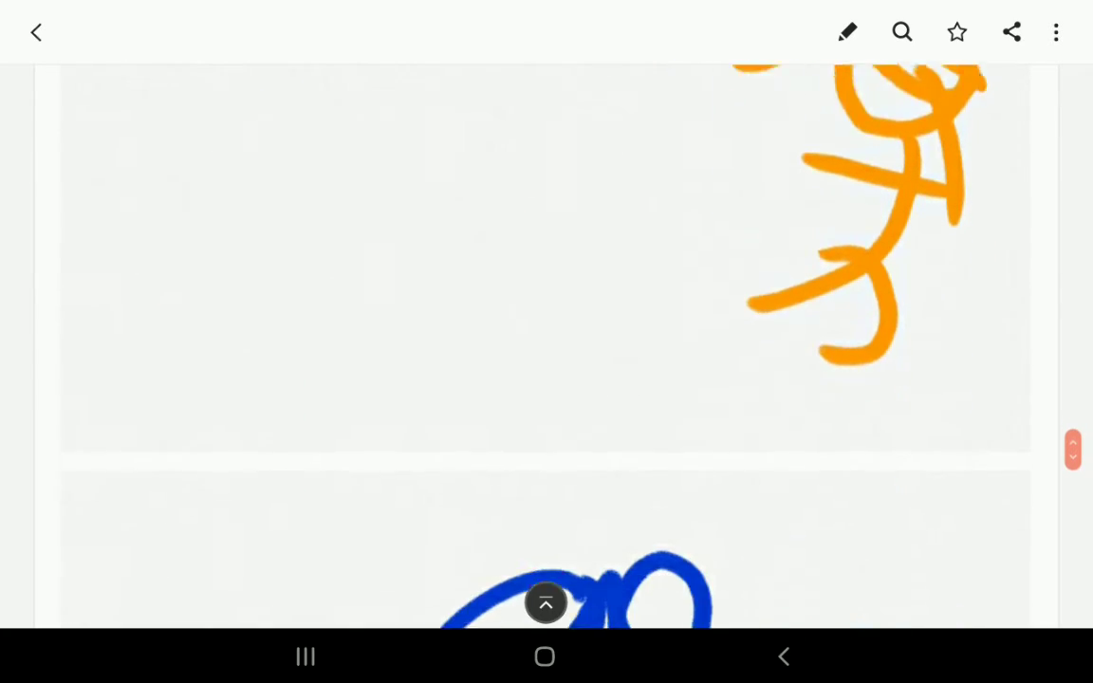
scroll(547, 380, up, 3)
scroll(547, 380, down, 3)
scroll(547, 379, down, 4)
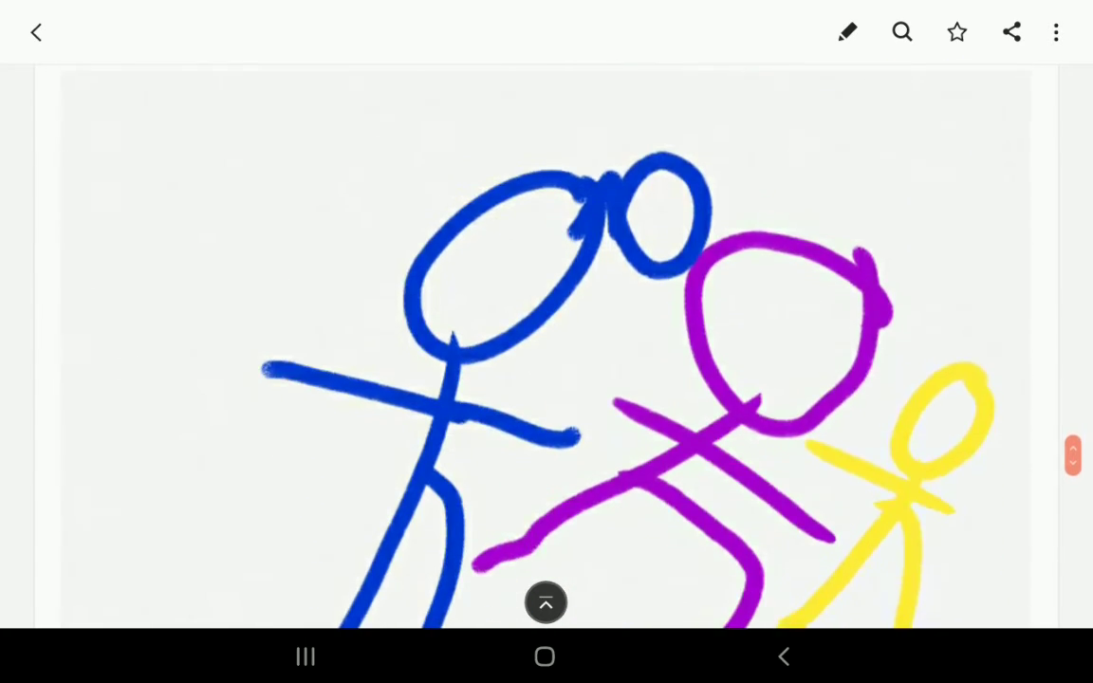
scroll(547, 379, down, 2)
scroll(547, 379, up, 2)
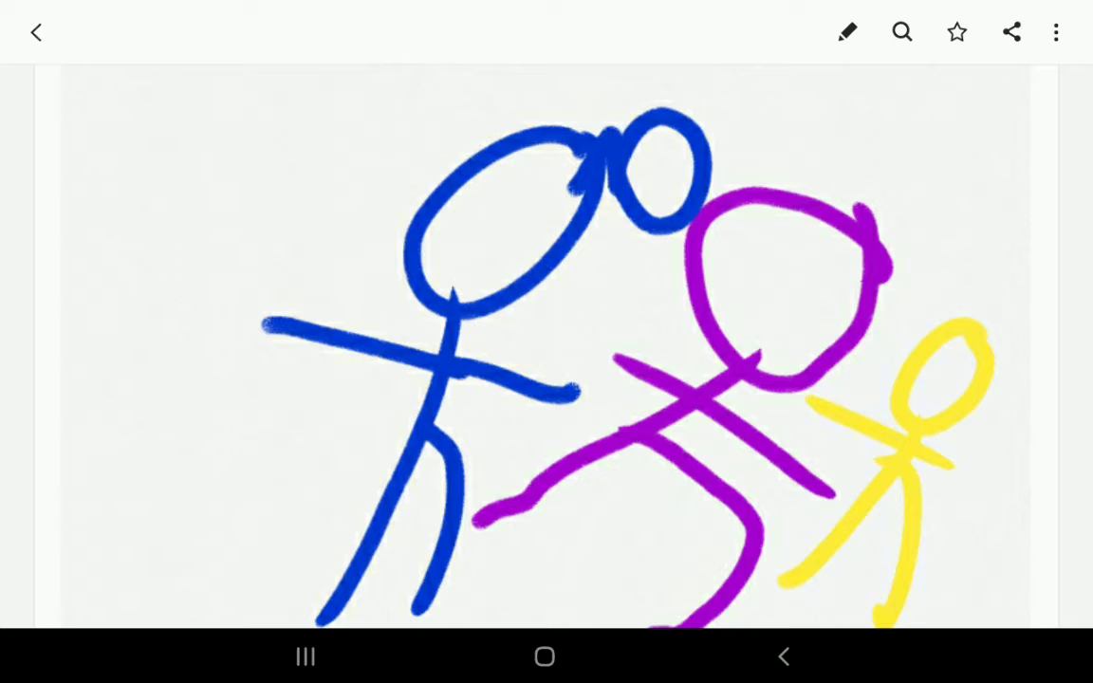
scroll(547, 341, up, 1)
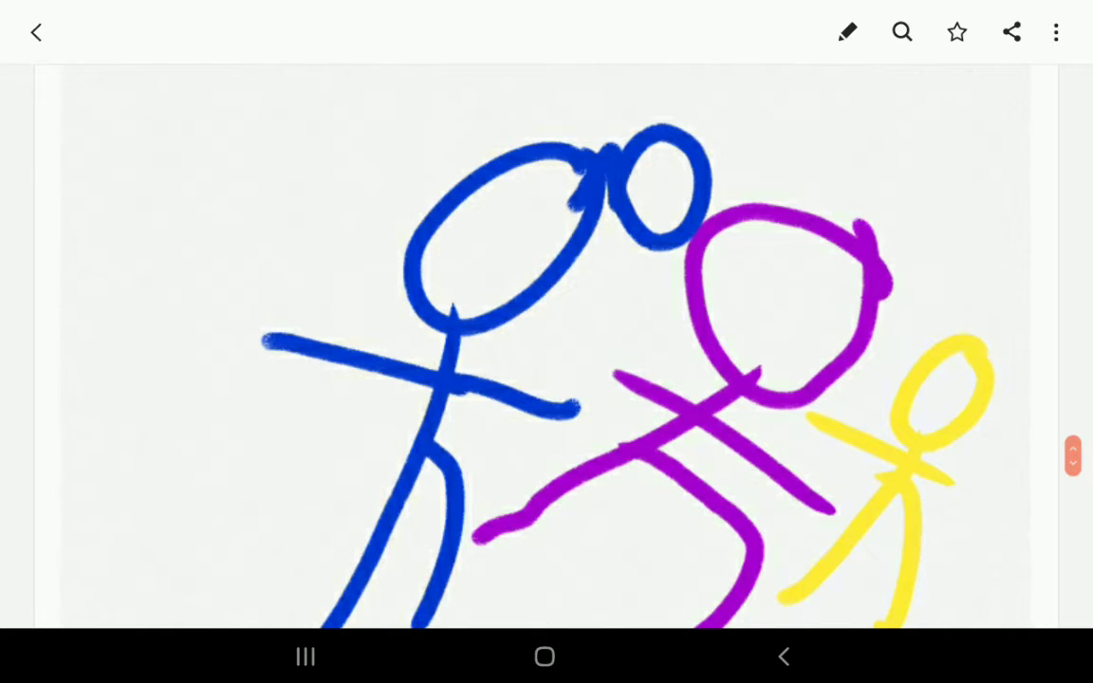
scroll(546, 341, down, 5)
scroll(547, 342, down, 5)
scroll(546, 341, down, 3)
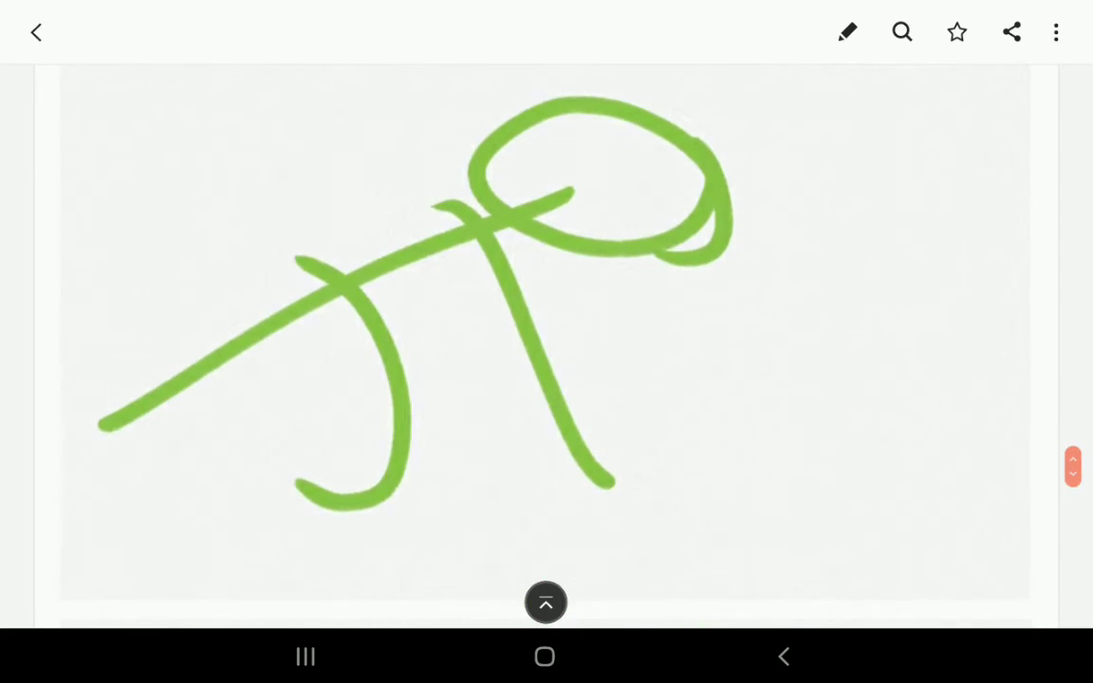
scroll(547, 341, up, 3)
scroll(546, 342, down, 4)
scroll(546, 342, up, 1)
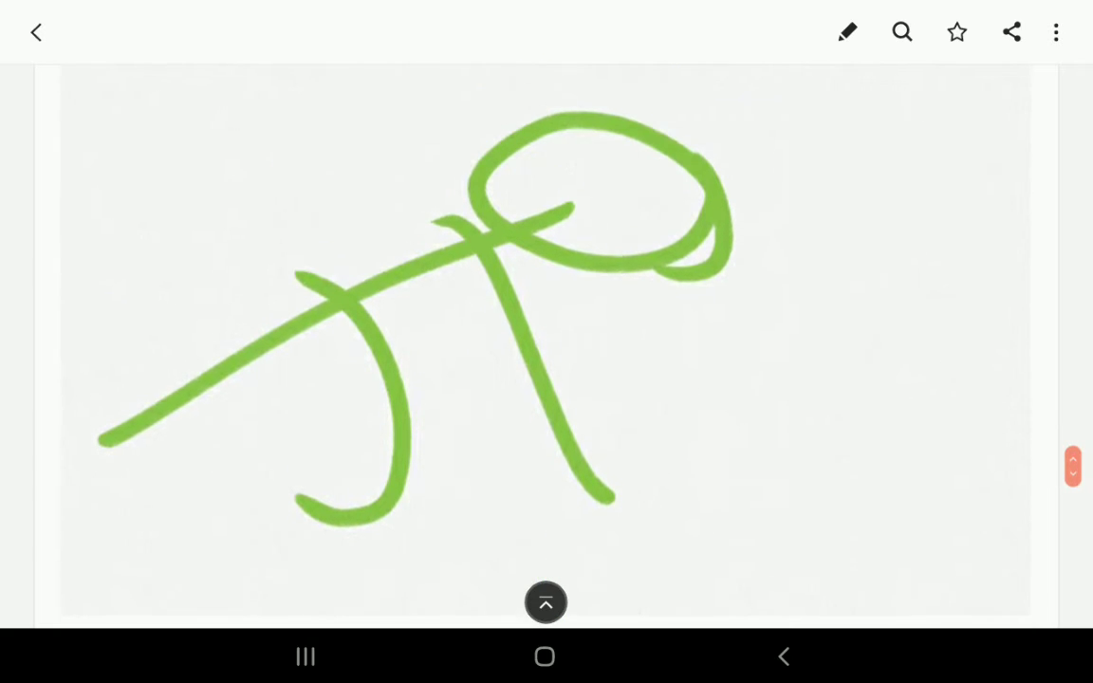
scroll(547, 342, down, 3)
scroll(547, 341, down, 2)
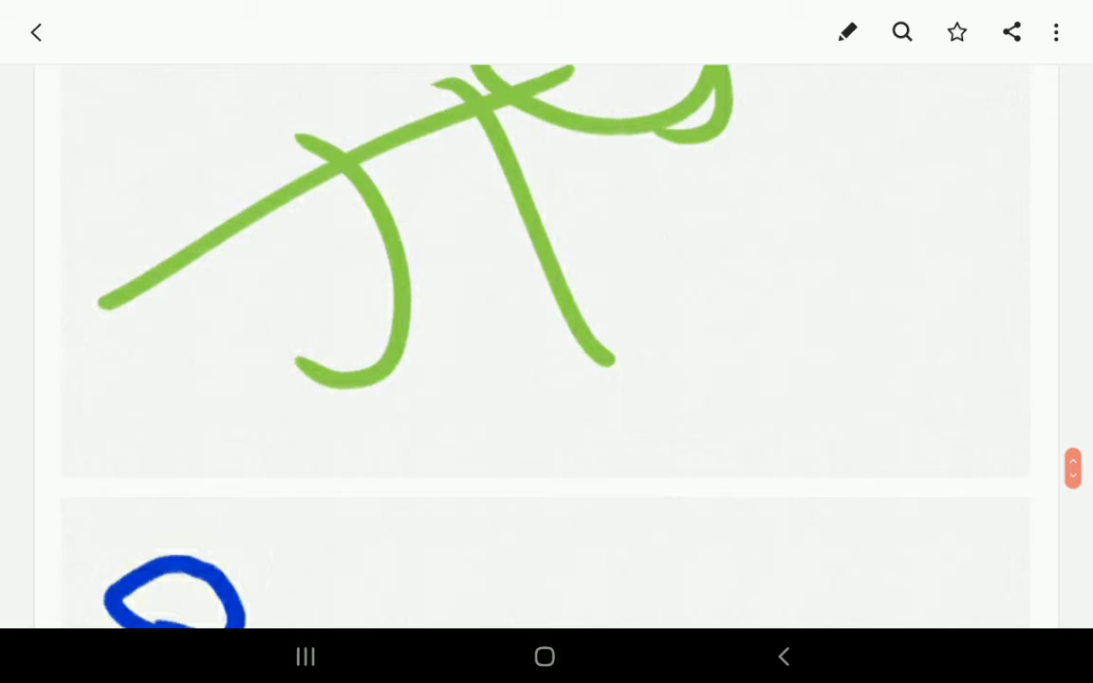
scroll(547, 342, down, 5)
scroll(546, 342, up, 1)
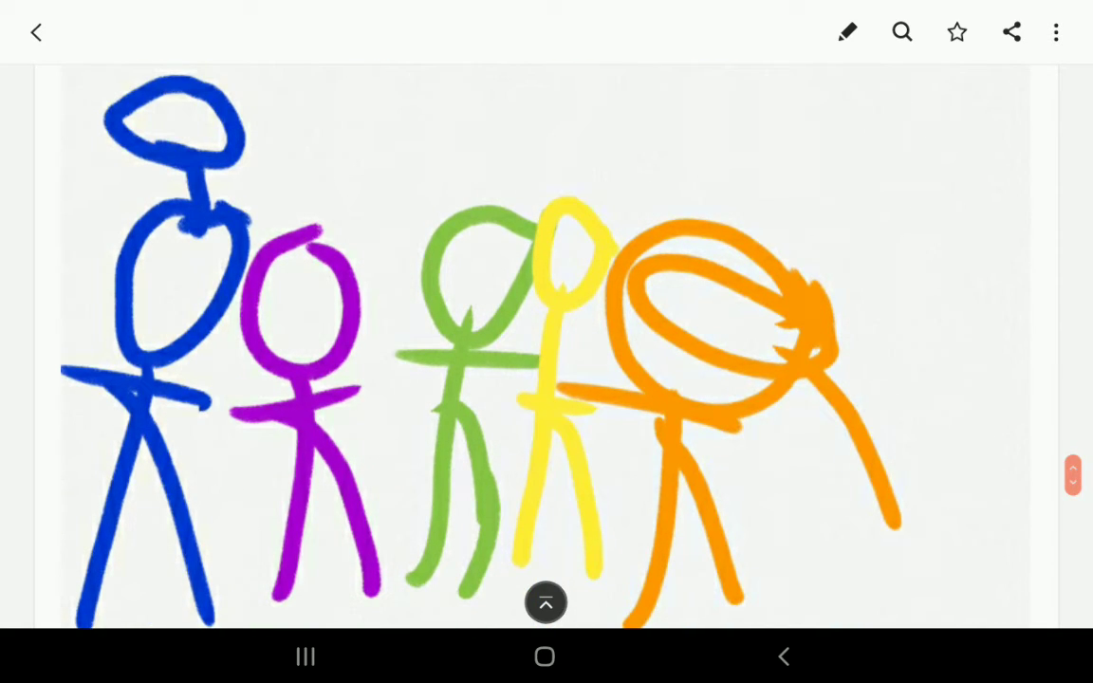
scroll(547, 342, down, 5)
scroll(546, 342, down, 1)
scroll(547, 342, down, 3)
scroll(546, 342, down, 3)
scroll(547, 342, down, 5)
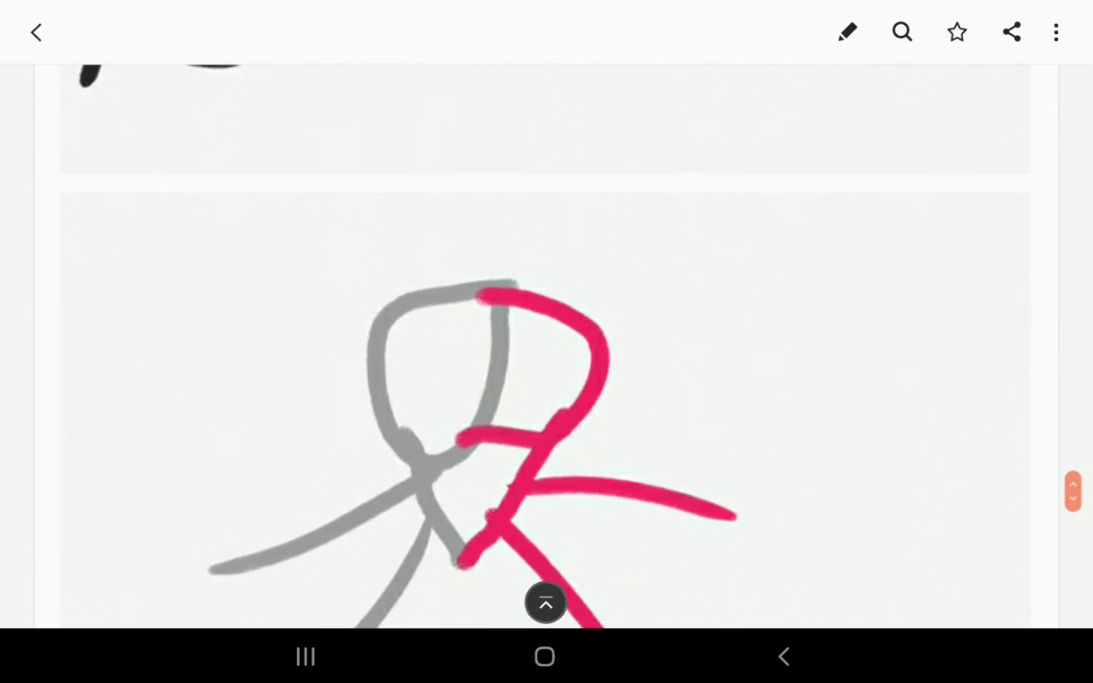
scroll(546, 341, down, 5)
scroll(547, 341, up, 2)
scroll(547, 342, down, 2)
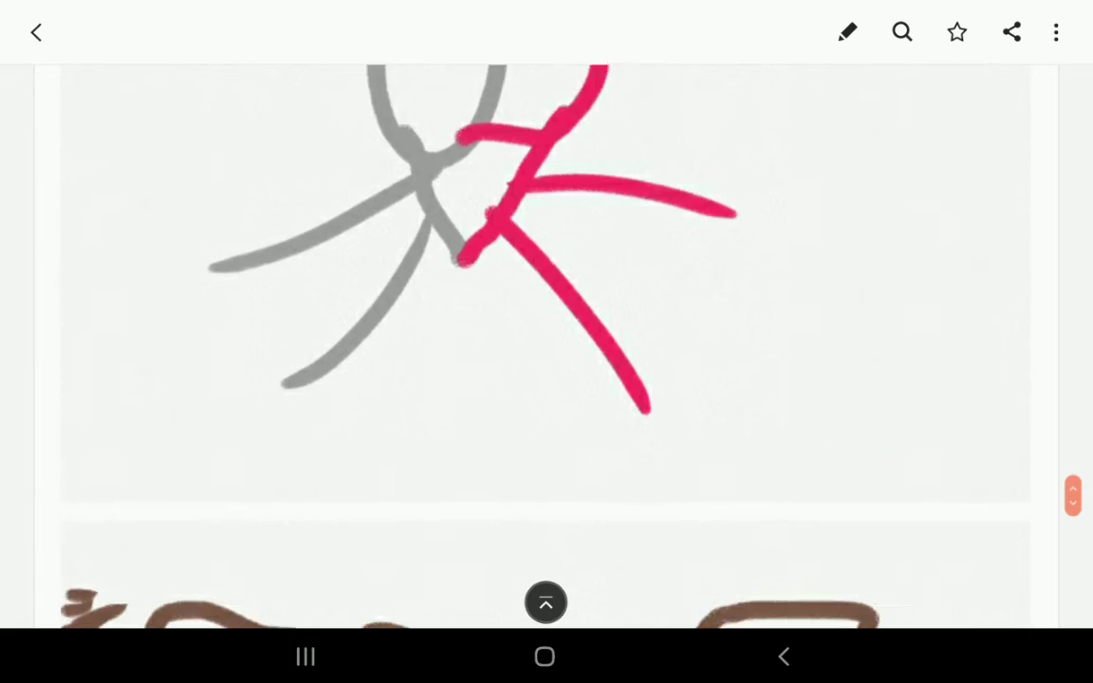
scroll(546, 342, down, 5)
scroll(546, 342, up, 1)
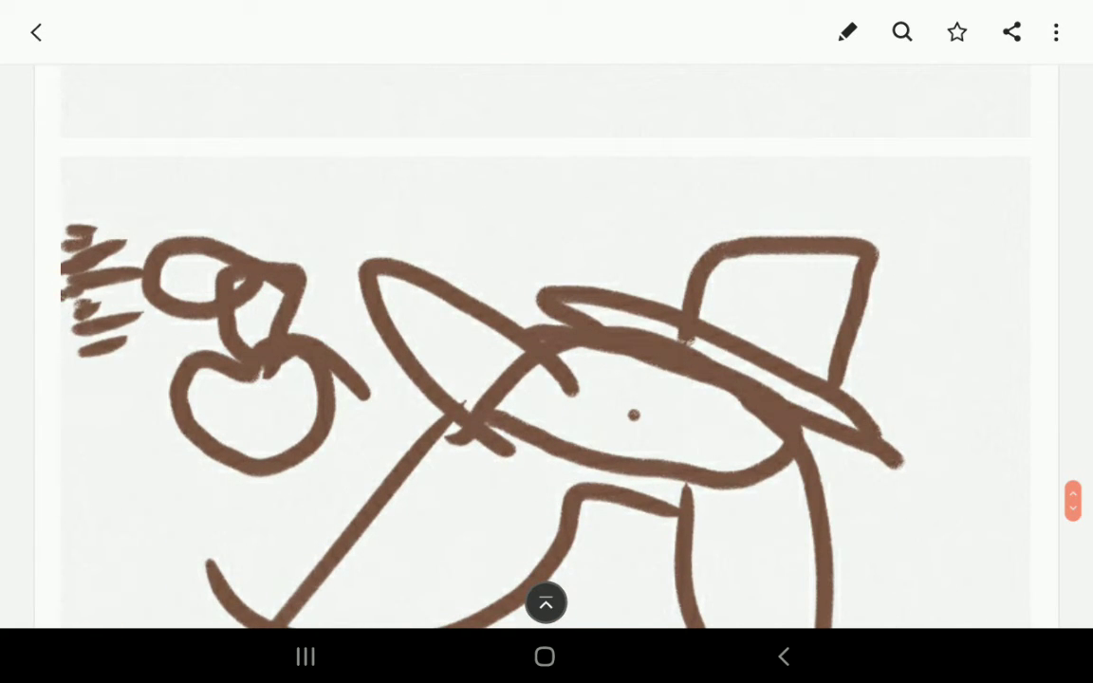
scroll(547, 341, up, 5)
scroll(547, 342, down, 2)
scroll(546, 341, down, 4)
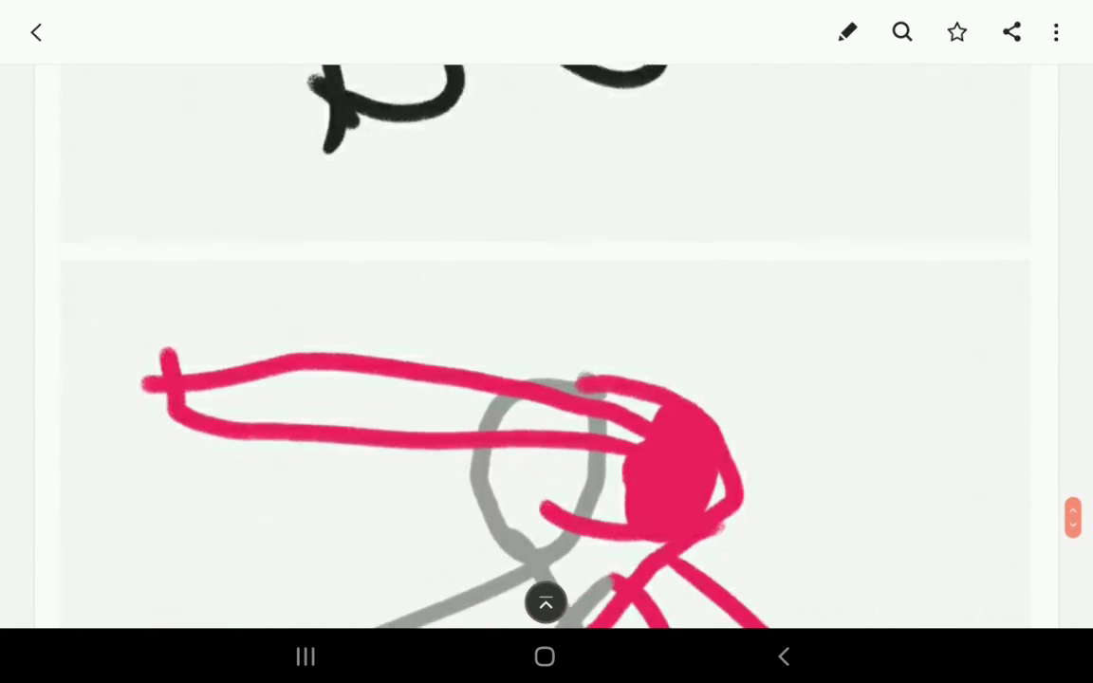
scroll(546, 341, down, 1)
scroll(546, 341, down, 2)
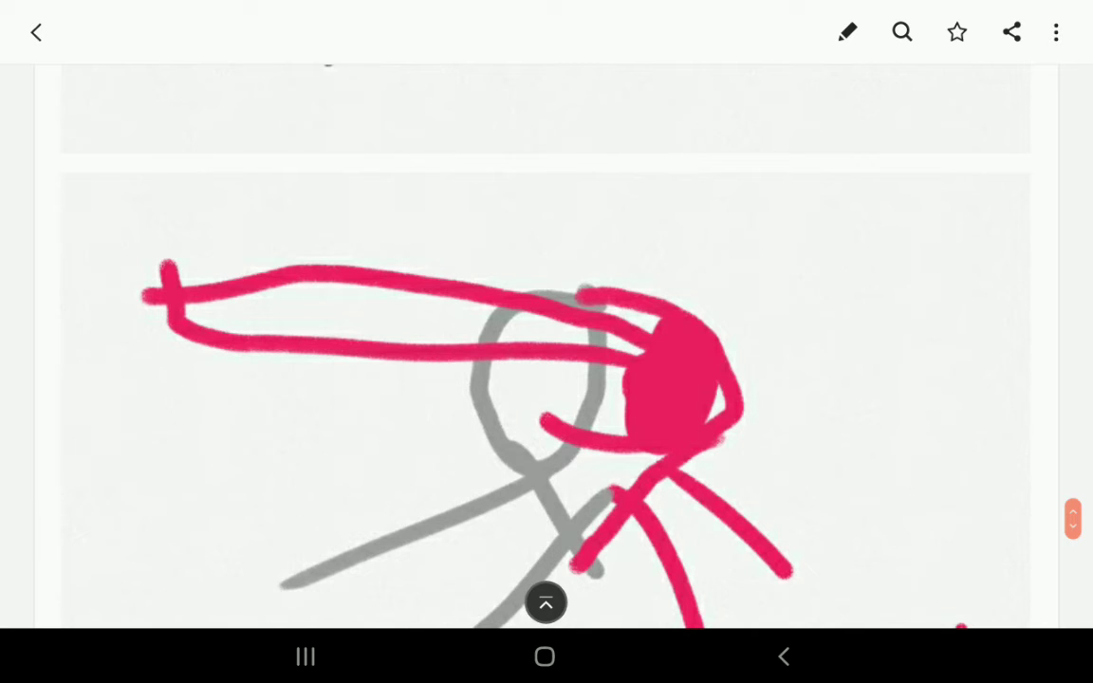
scroll(547, 341, down, 3)
scroll(547, 342, down, 3)
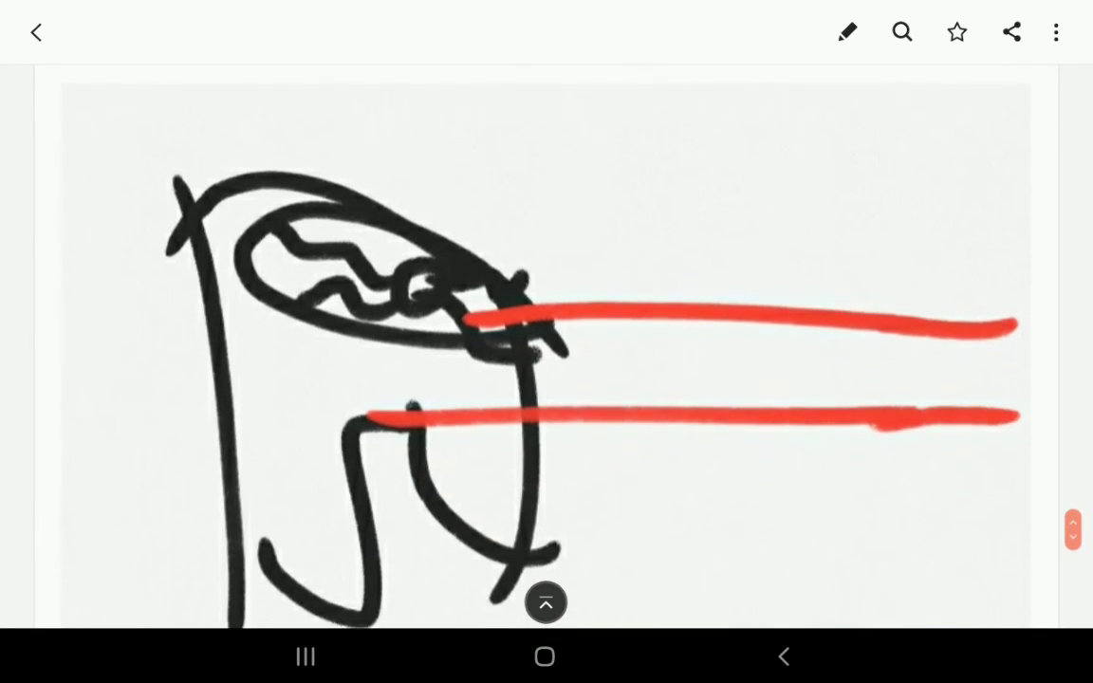
scroll(547, 342, down, 3)
scroll(547, 342, down, 1)
scroll(546, 341, up, 3)
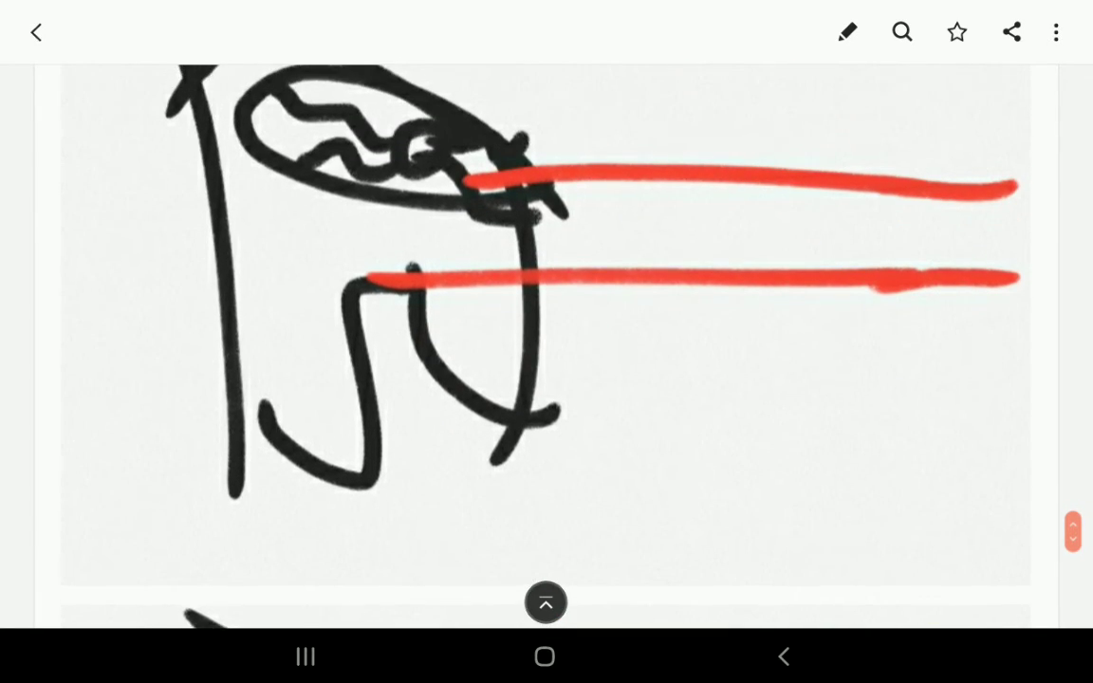
scroll(547, 341, down, 2)
scroll(547, 341, down, 4)
scroll(546, 342, down, 1)
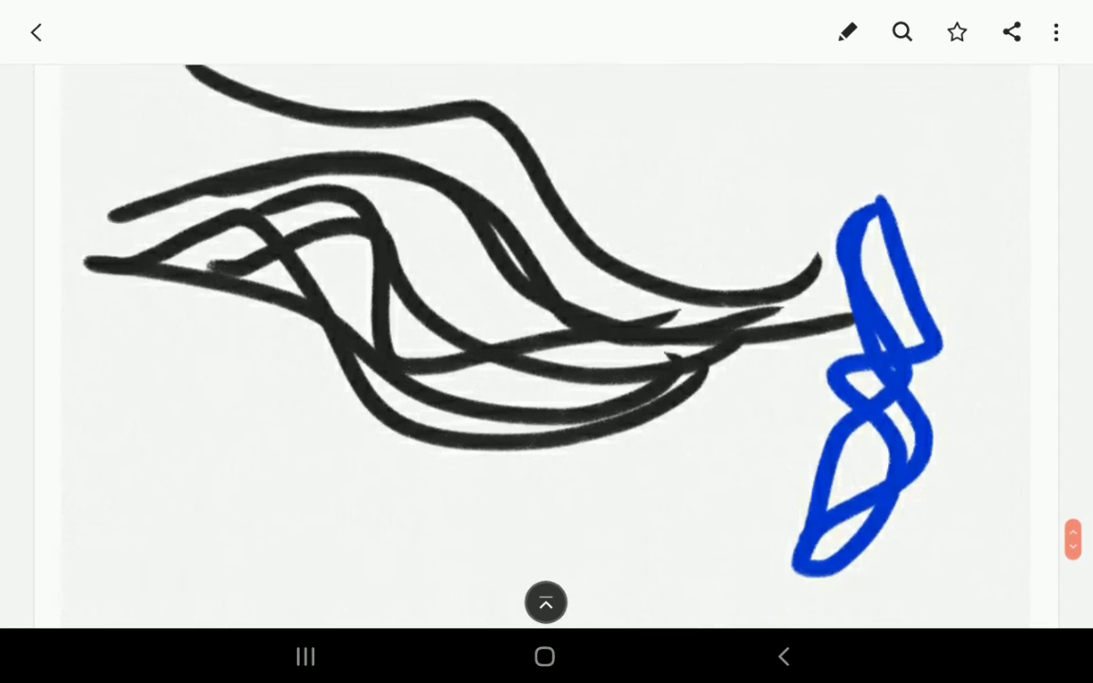
scroll(546, 342, down, 4)
scroll(546, 342, up, 3)
scroll(547, 342, down, 5)
scroll(546, 342, down, 3)
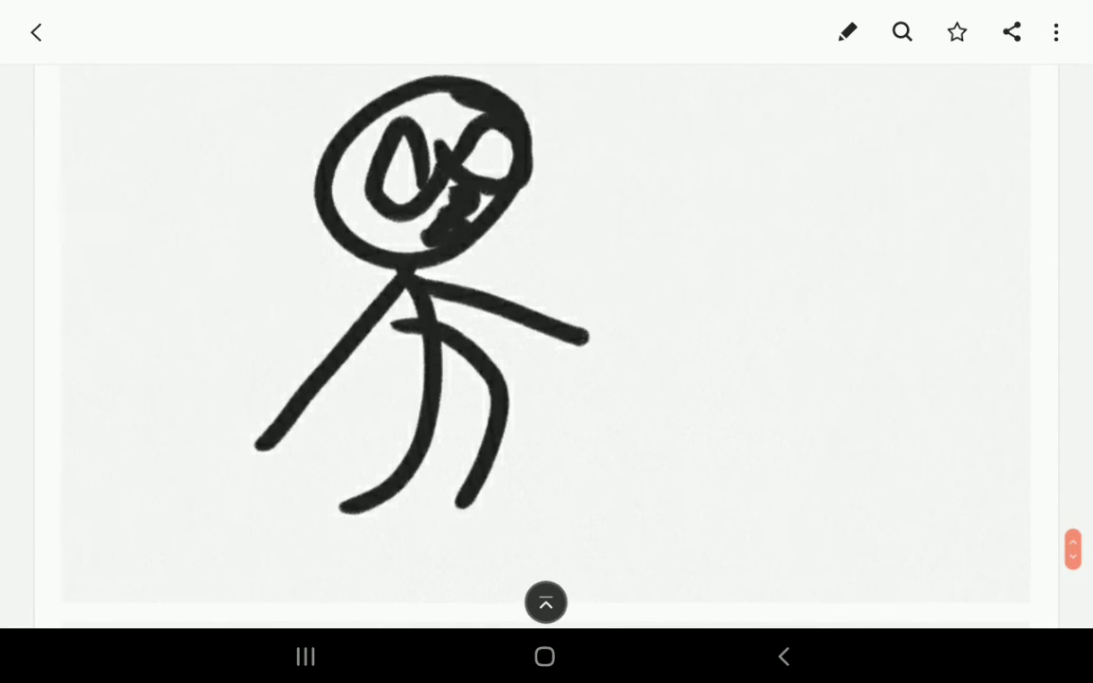
scroll(547, 341, down, 3)
scroll(546, 342, down, 1)
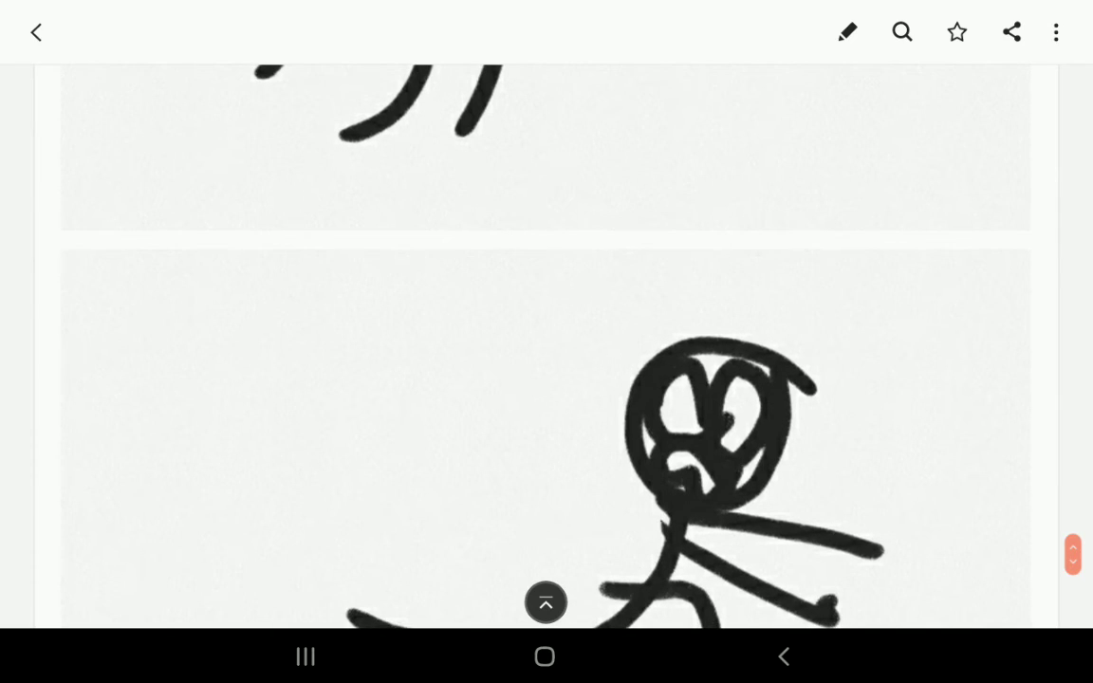
scroll(547, 341, up, 5)
scroll(547, 341, down, 4)
scroll(547, 342, down, 2)
scroll(546, 342, down, 3)
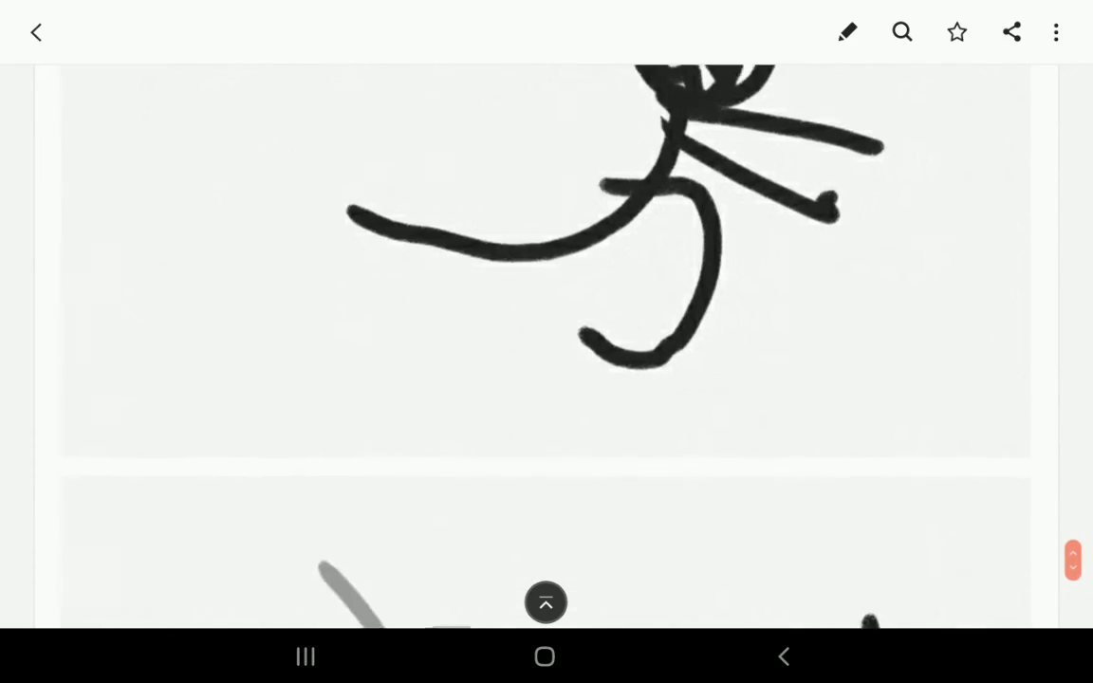
scroll(547, 341, down, 4)
scroll(547, 341, down, 2)
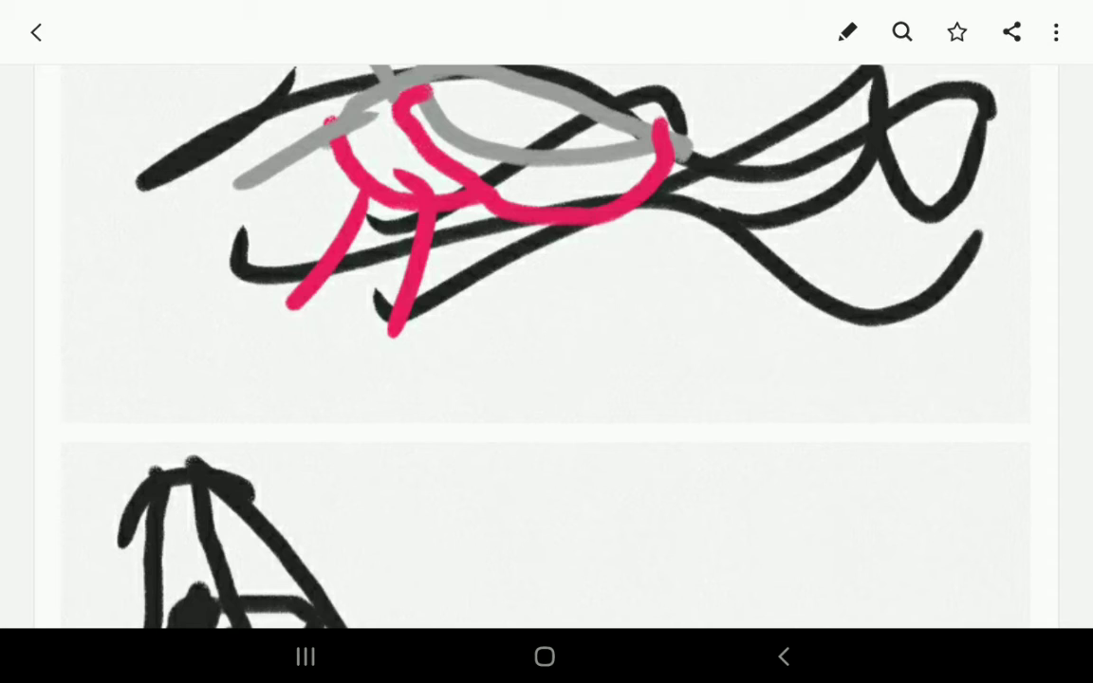
scroll(546, 341, down, 4)
scroll(547, 341, down, 1)
scroll(546, 341, down, 3)
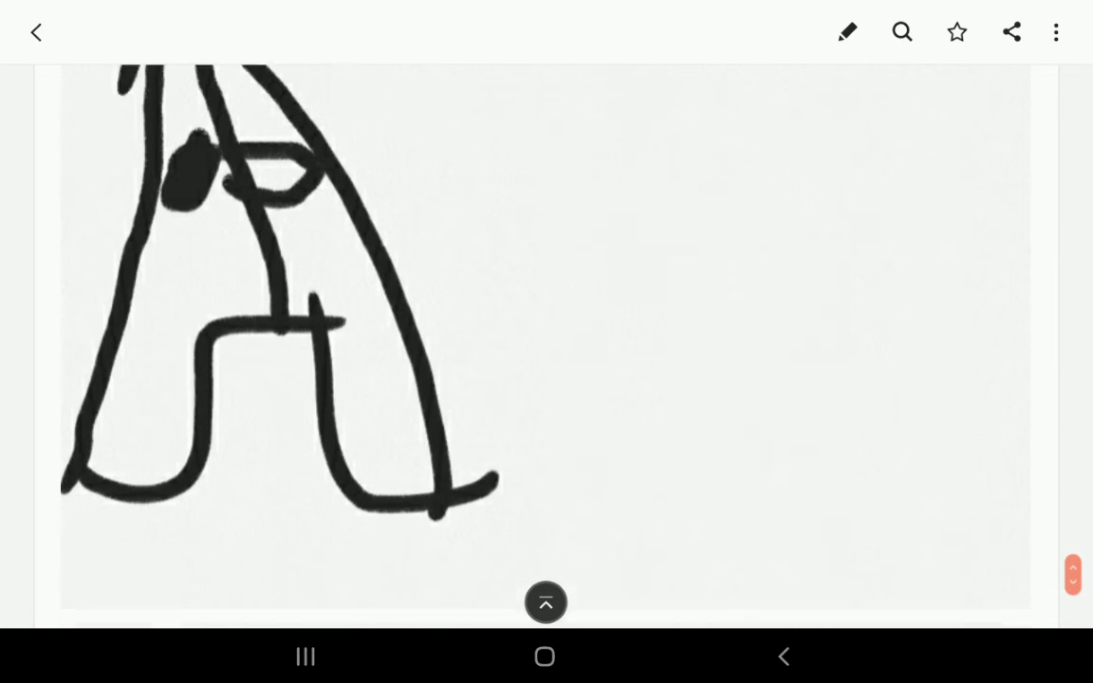
scroll(547, 341, down, 4)
scroll(547, 341, down, 2)
scroll(547, 341, down, 3)
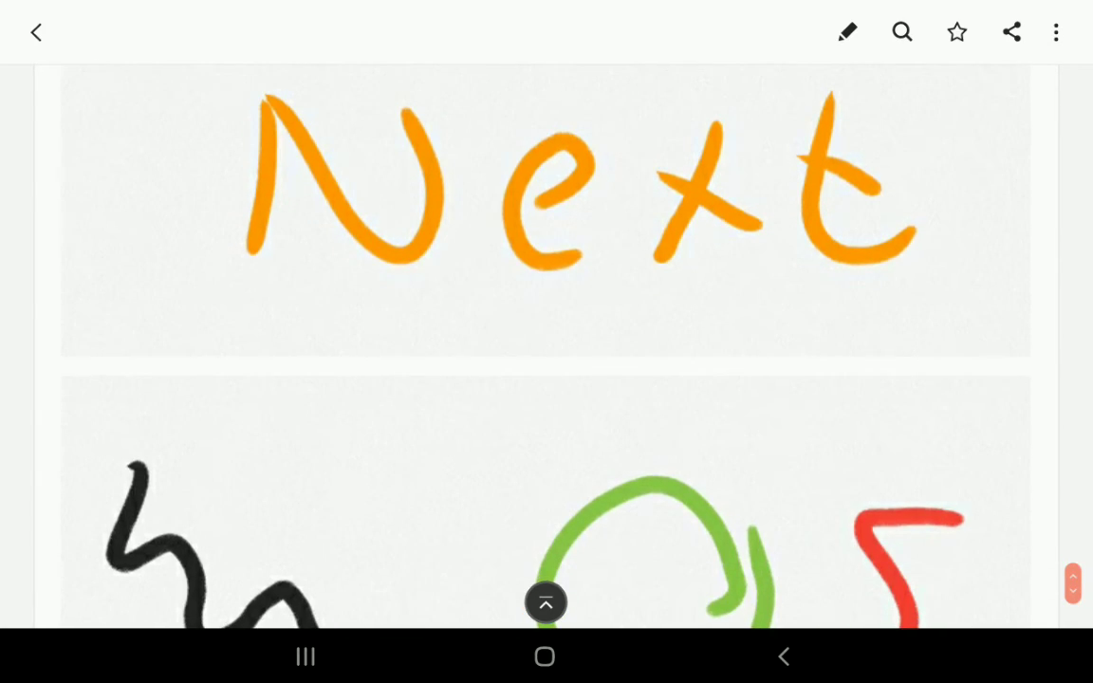
scroll(547, 342, up, 1)
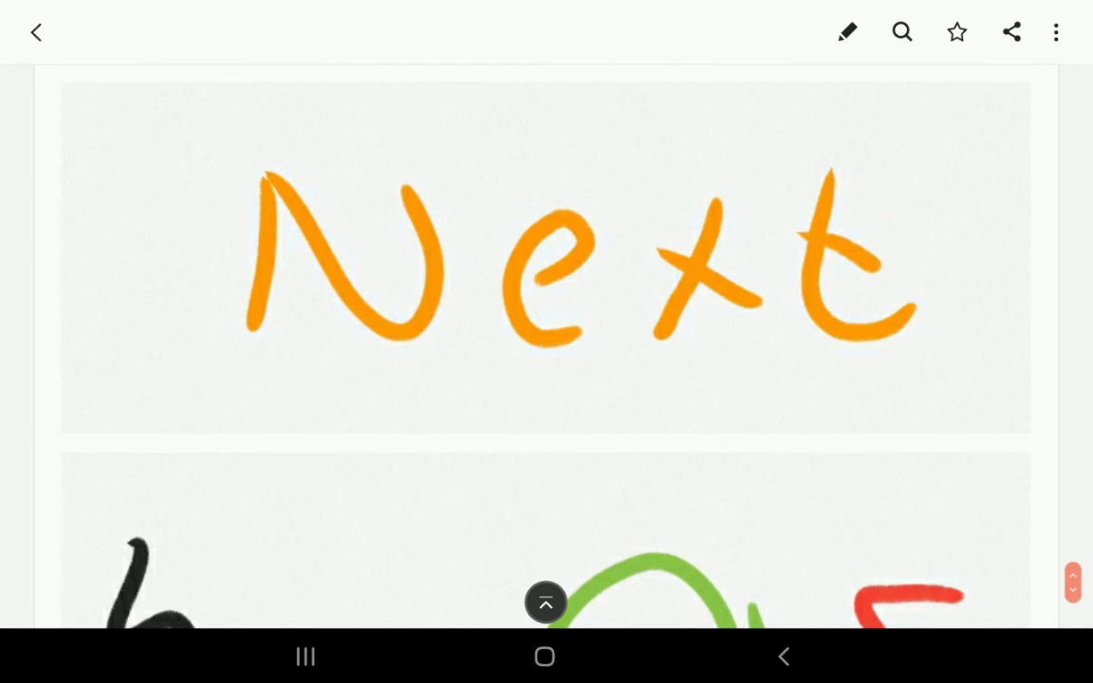
scroll(546, 341, down, 4)
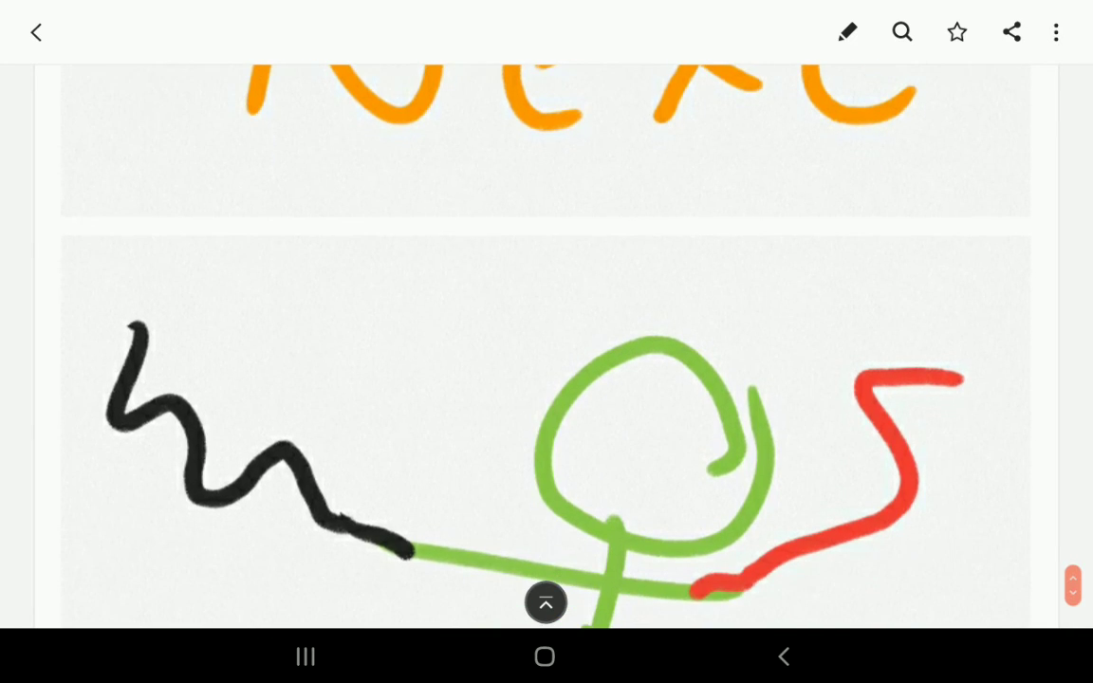
scroll(546, 342, down, 3)
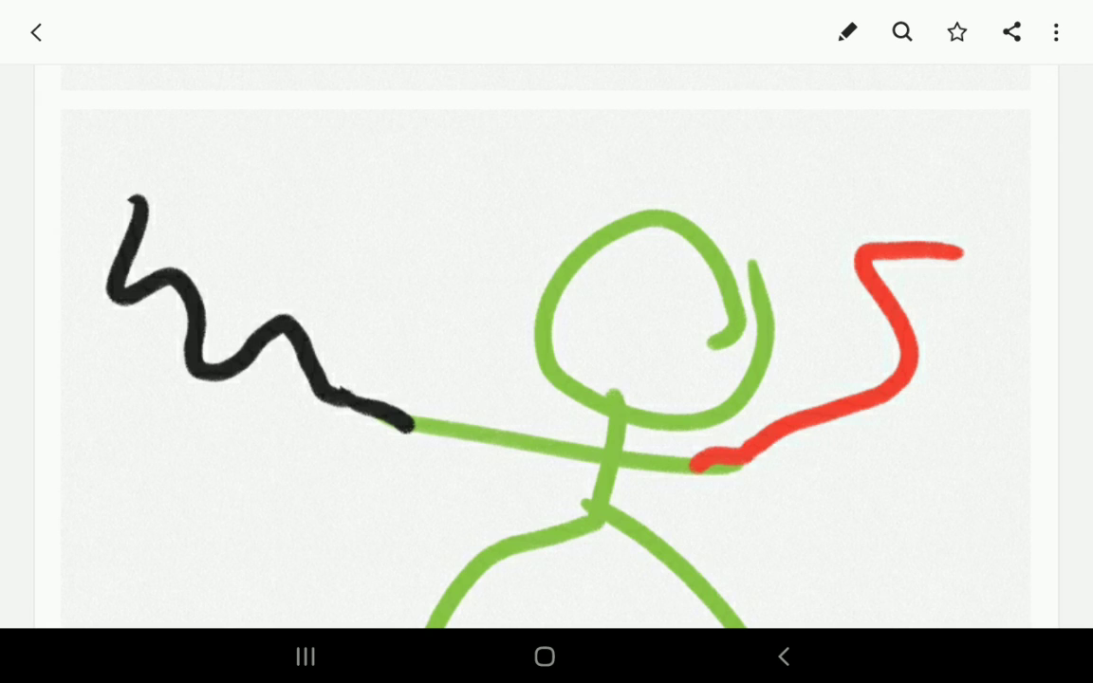
scroll(547, 360, down, 2)
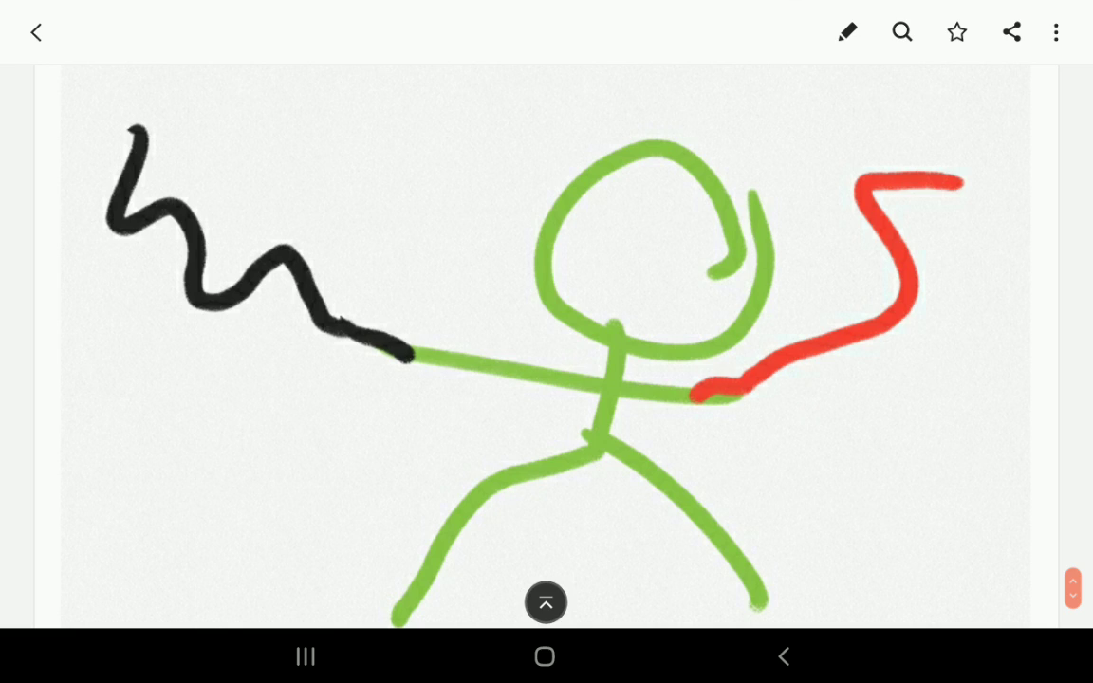